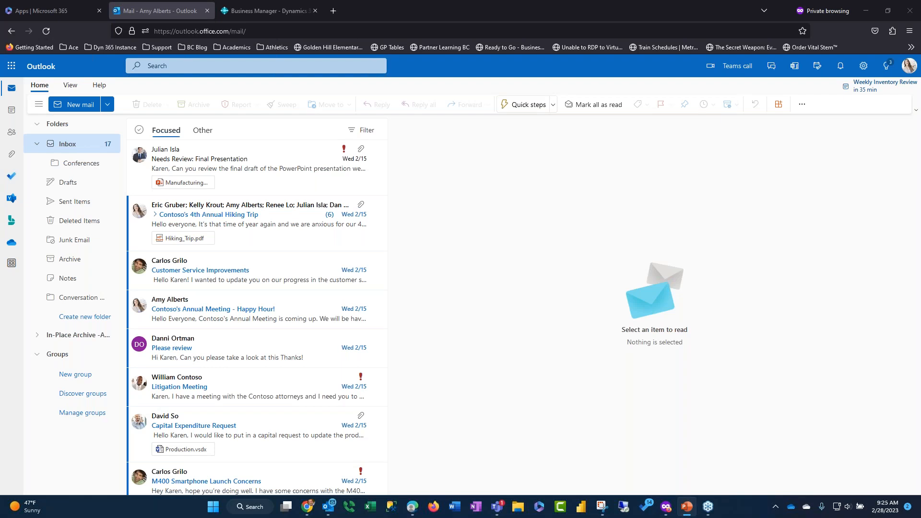
Switch to Business Central in the requester's browser window and show the signed-in account's details
left_click(916, 6)
key("alt+Tab")
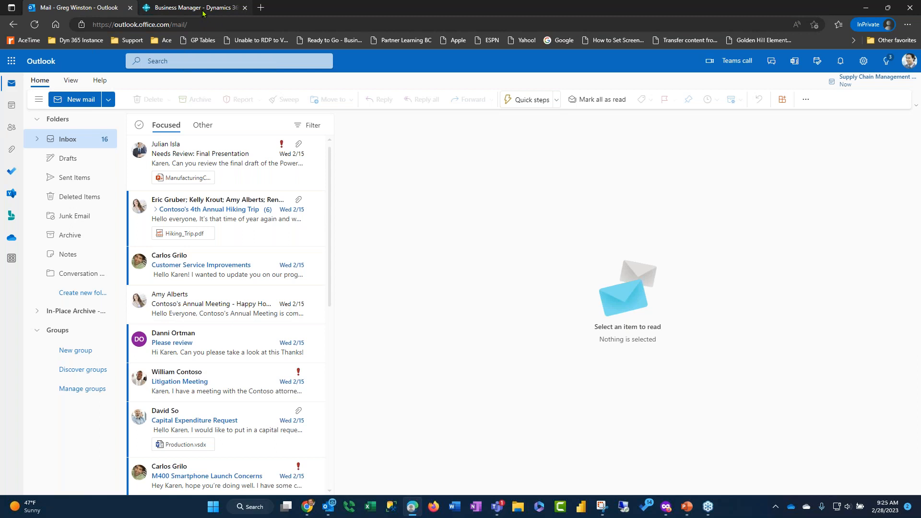
mouse_move(203, 13)
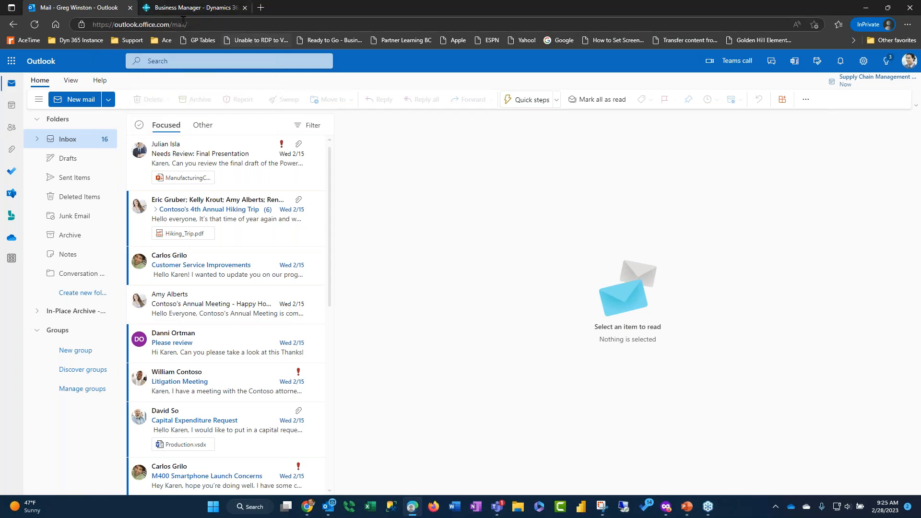
left_click(197, 8)
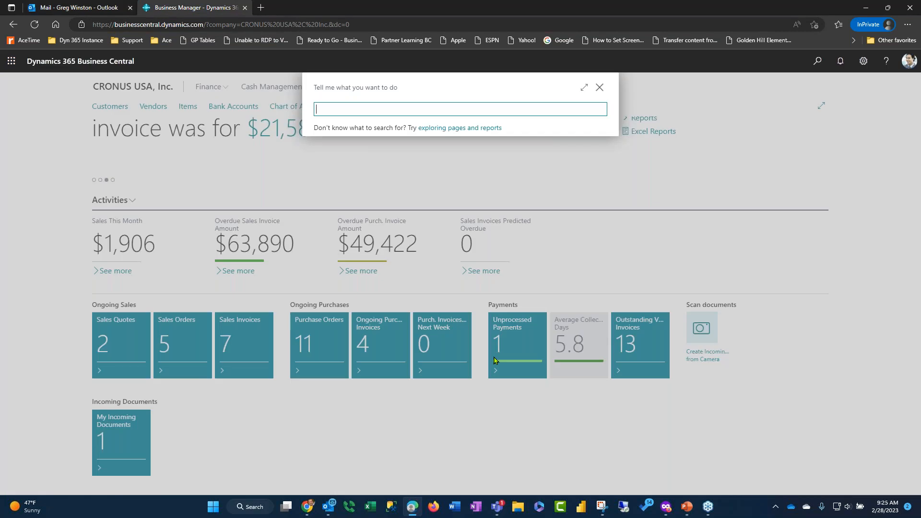
left_click(598, 86)
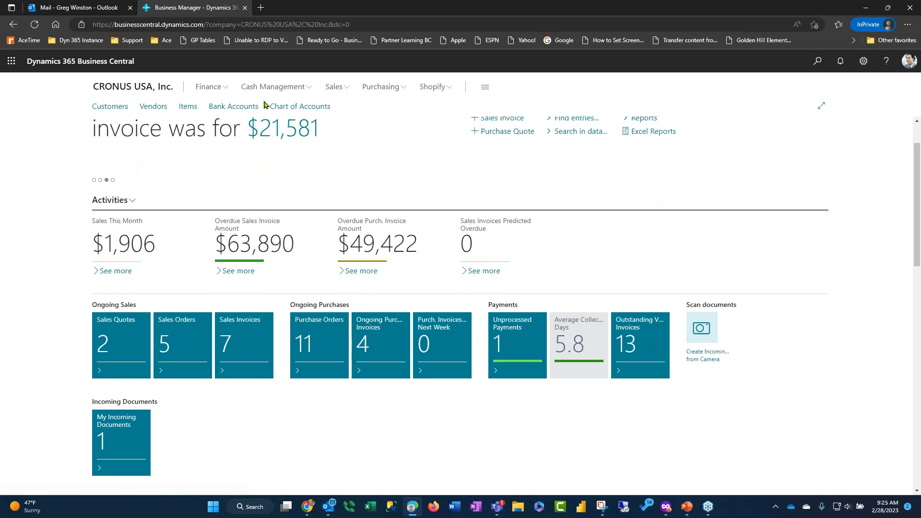
left_click(912, 64)
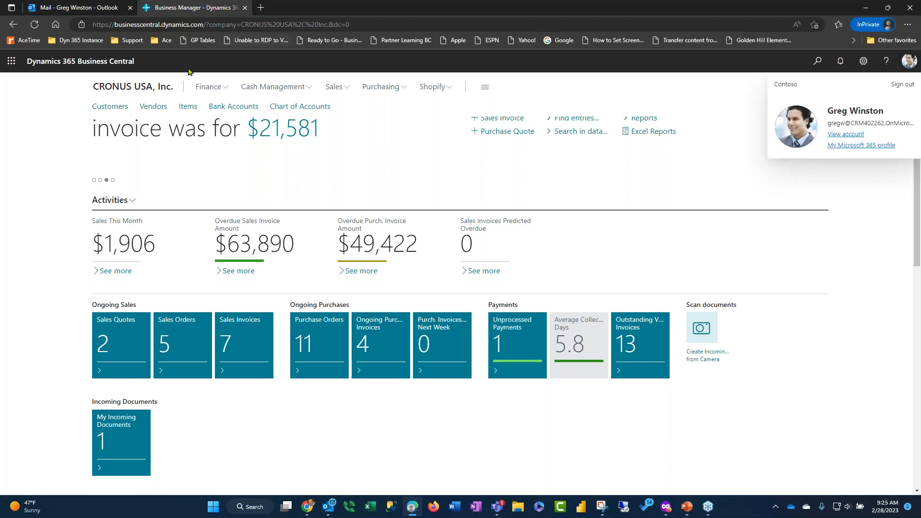
Create a new vendor from the VENDOR COMPANY template
left_click(154, 107)
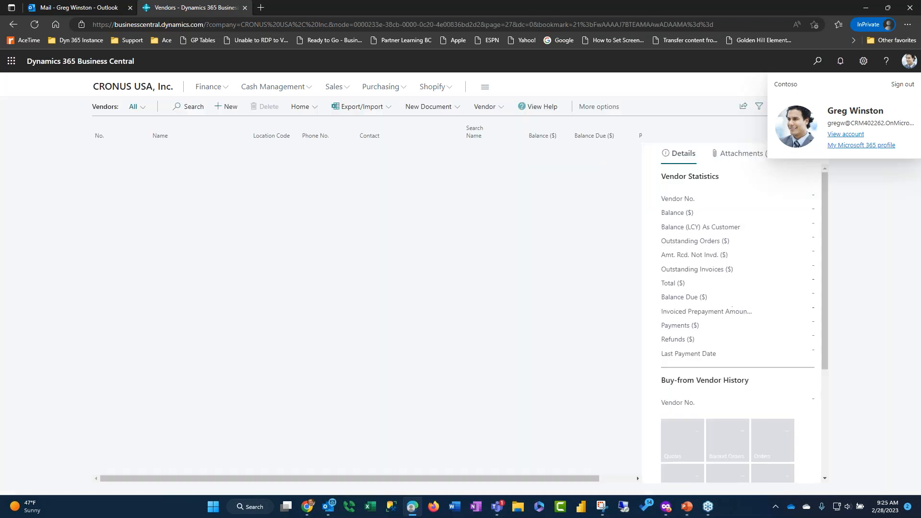
left_click(226, 107)
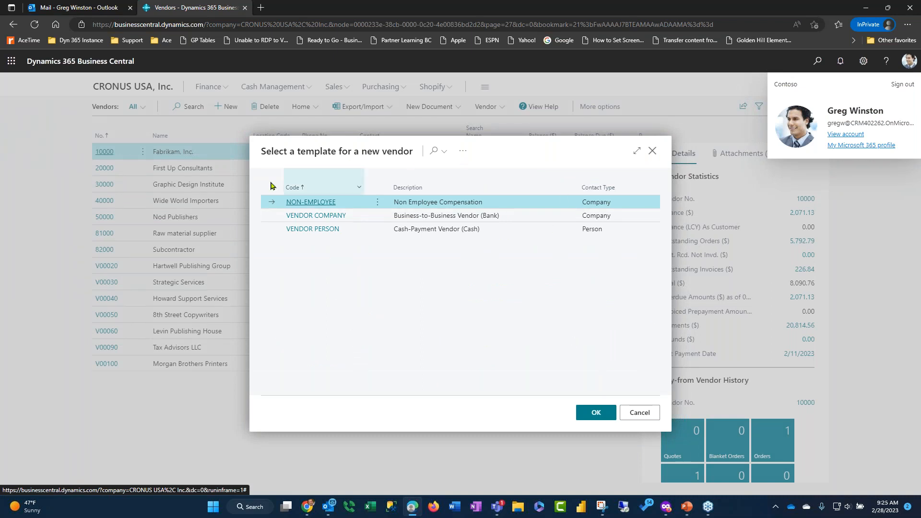
left_click(325, 219)
key("Return")
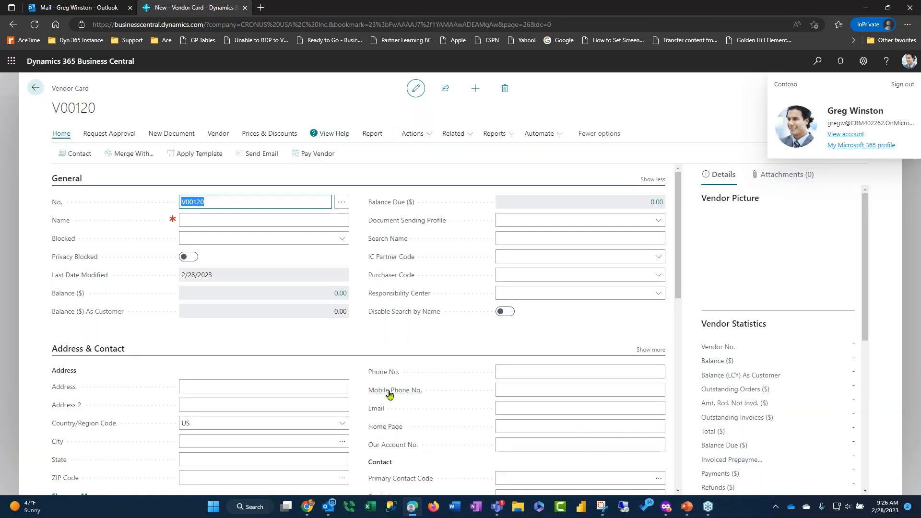
Name the new vendor Turbo Printing Services
left_click(244, 220)
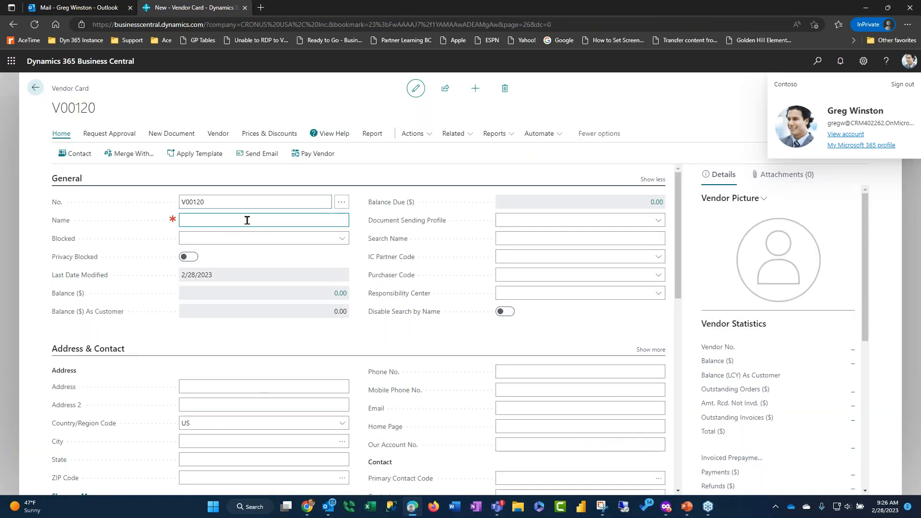
type("Turbo Printing Services")
key("Tab")
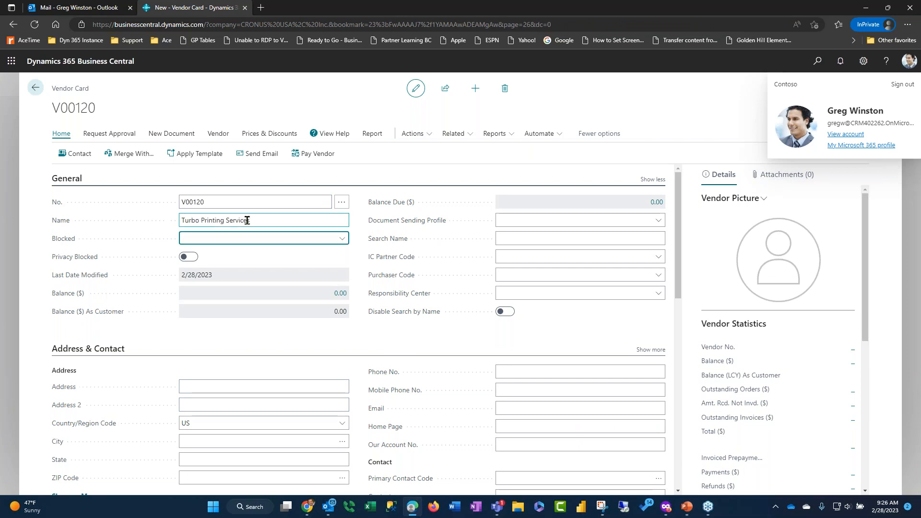
Enter the vendor's street address and fill in its city and state by picking a New York ZIP code from the lookup list
scroll(252, 341, "down", 1)
left_click(252, 341)
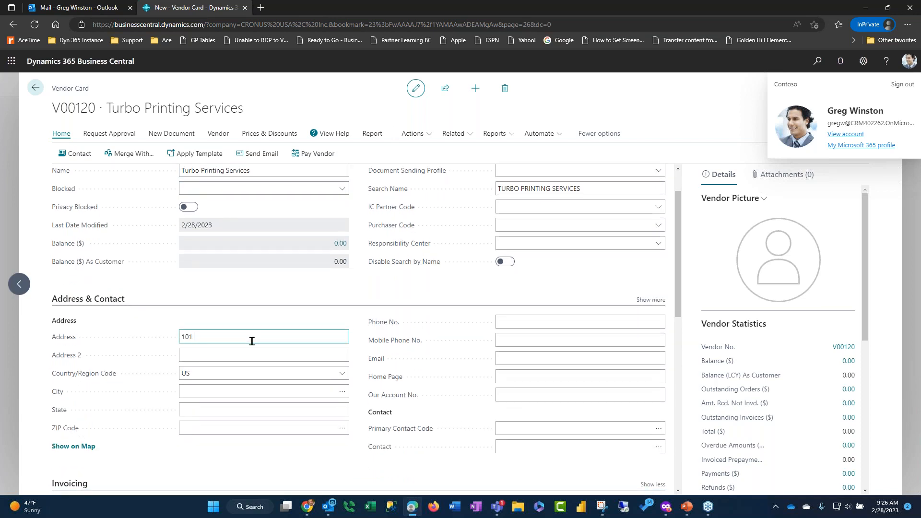
key("Tab")
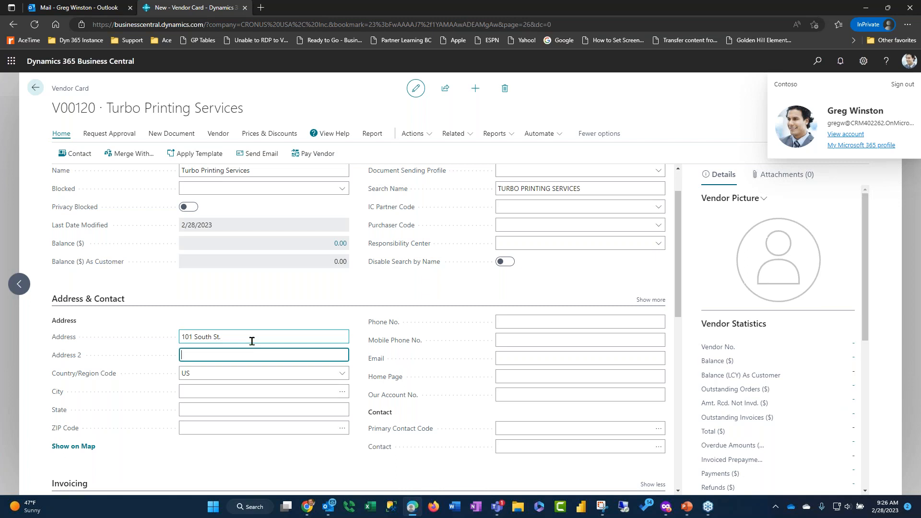
left_click(336, 428)
left_click(342, 428)
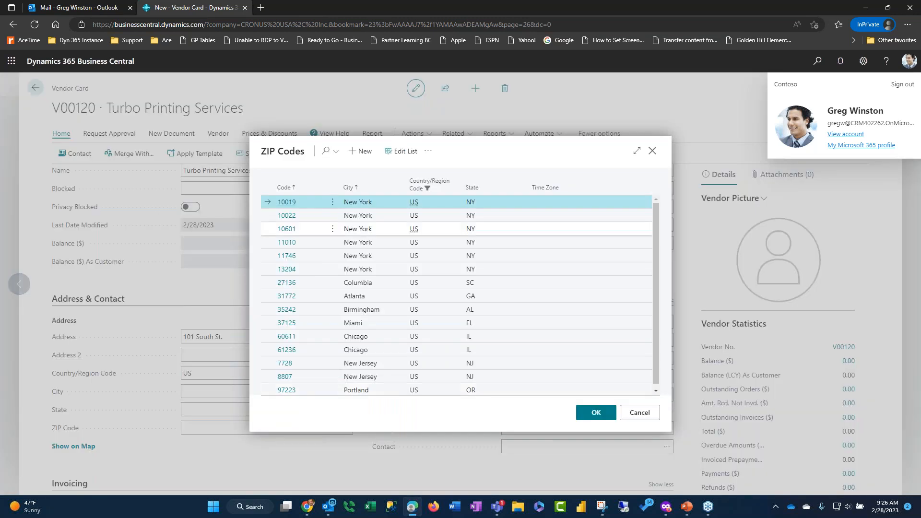
left_click(287, 255)
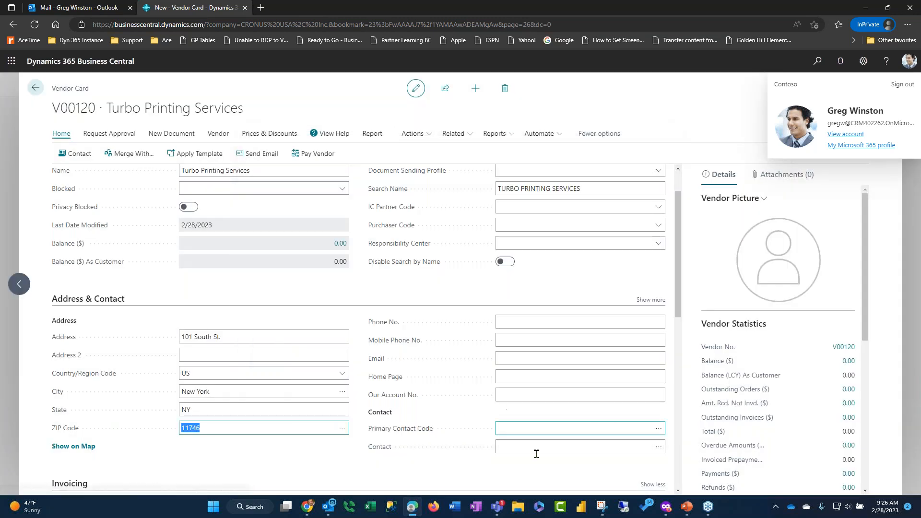
Enter the contact person's full name and the vendor's e-mail address on the vendor card
left_click(554, 447)
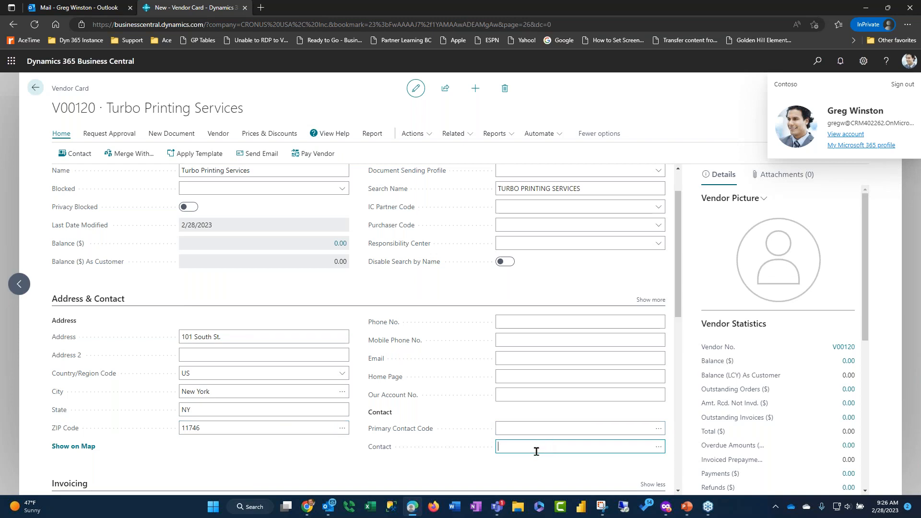
type("John Smith")
key("Tab")
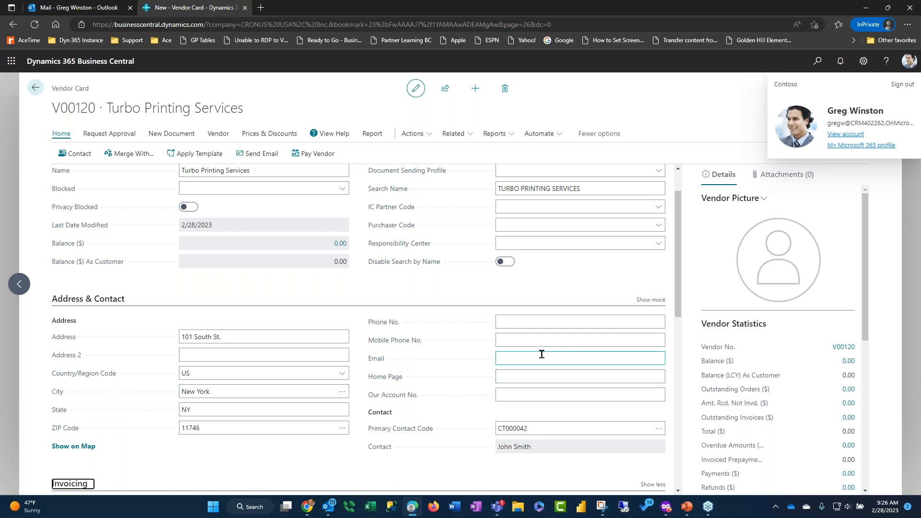
left_click(538, 356)
key("Tab")
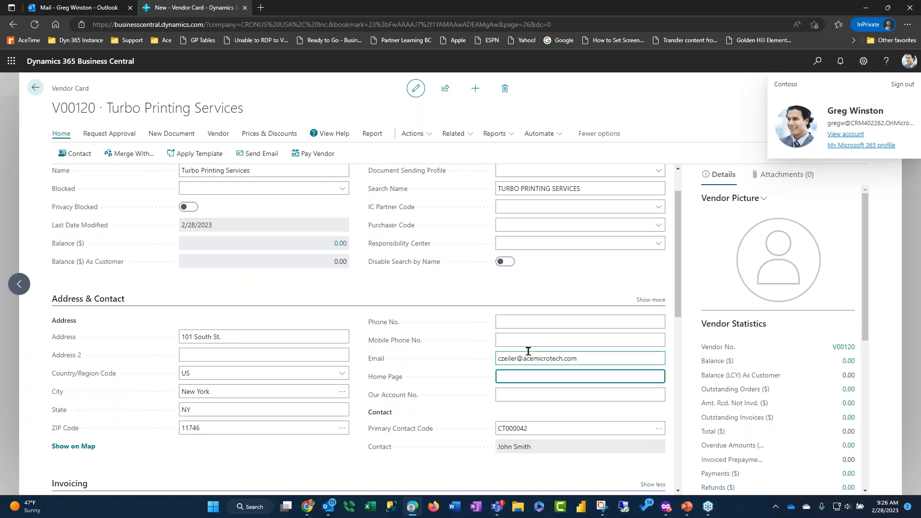
Review the Turbo Printing Services vendor card and send an approval request for it
scroll(549, 336, "down", 1)
scroll(418, 172, "up", 2)
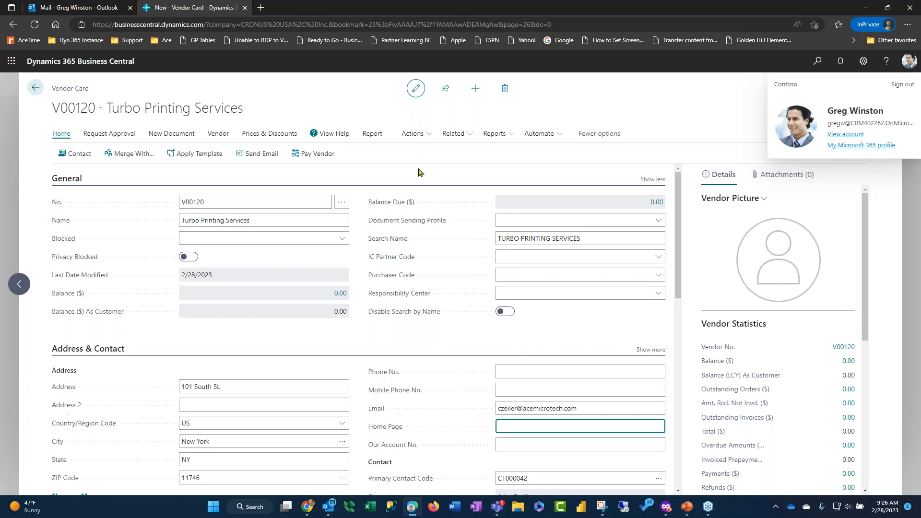
scroll(609, 364, "down", 1)
scroll(571, 394, "down", 1)
scroll(572, 394, "up", 2)
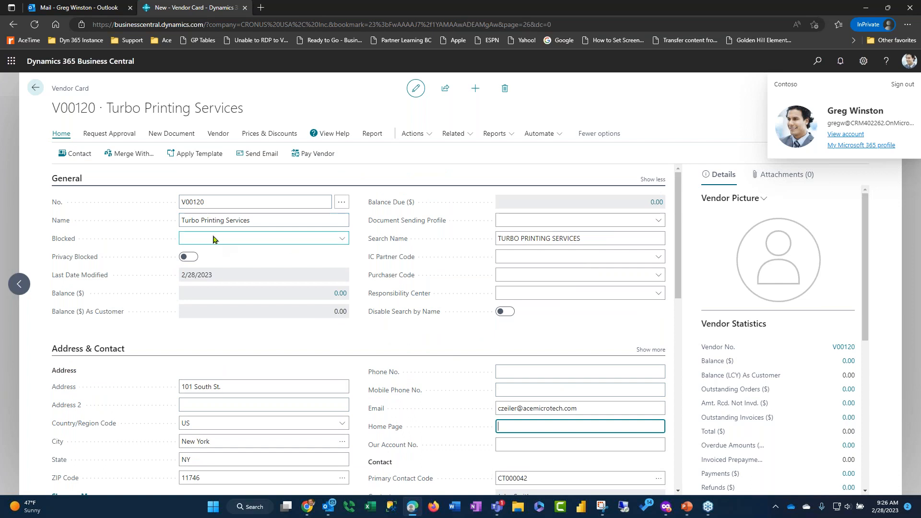
left_click(103, 134)
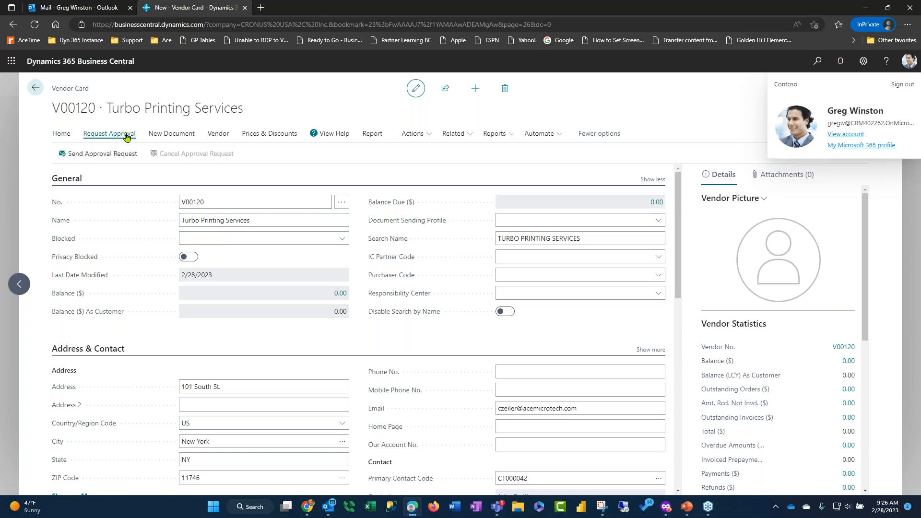
left_click(92, 158)
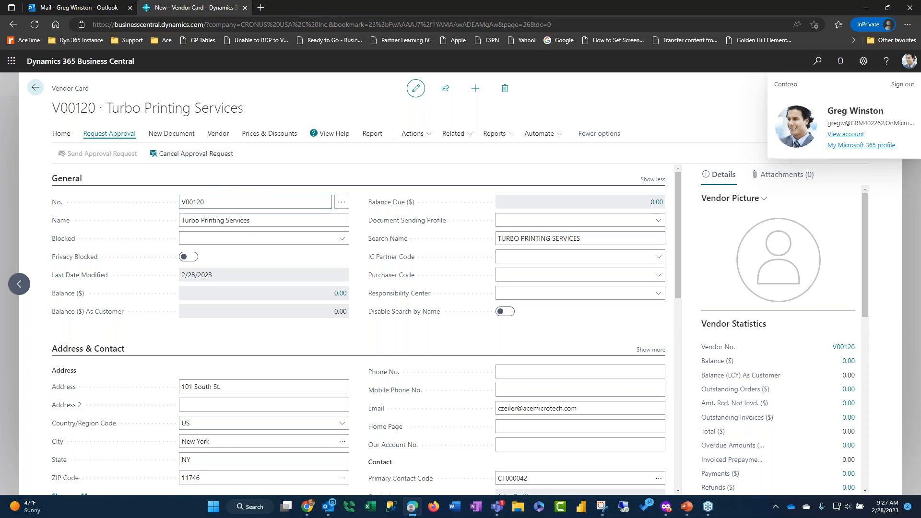
key("alt+Tab")
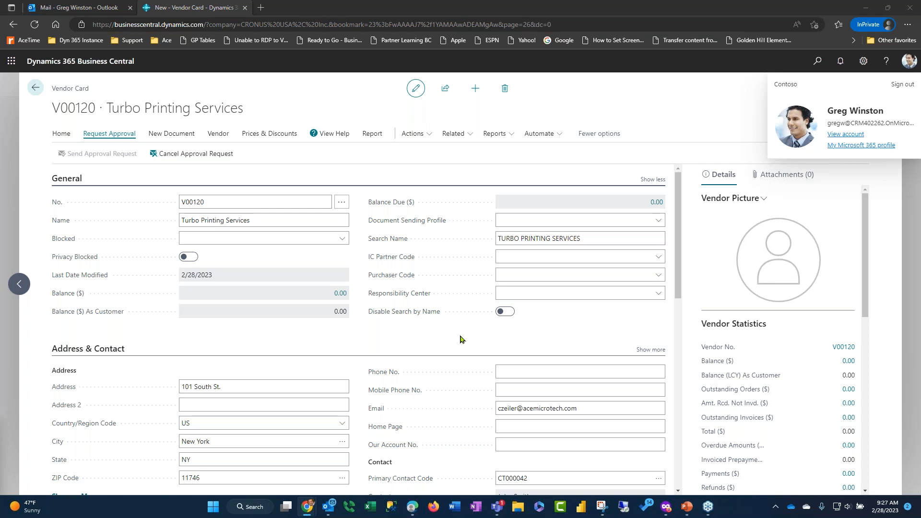
left_click(572, 331)
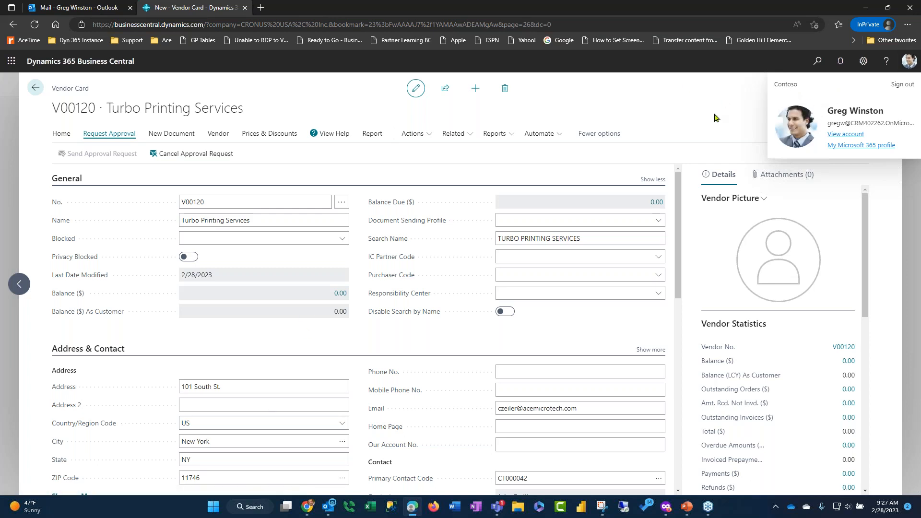
Search for the Restricted Records list, examine the new vendor's restriction, and return to the vendor card
left_click(908, 65)
left_click(817, 67)
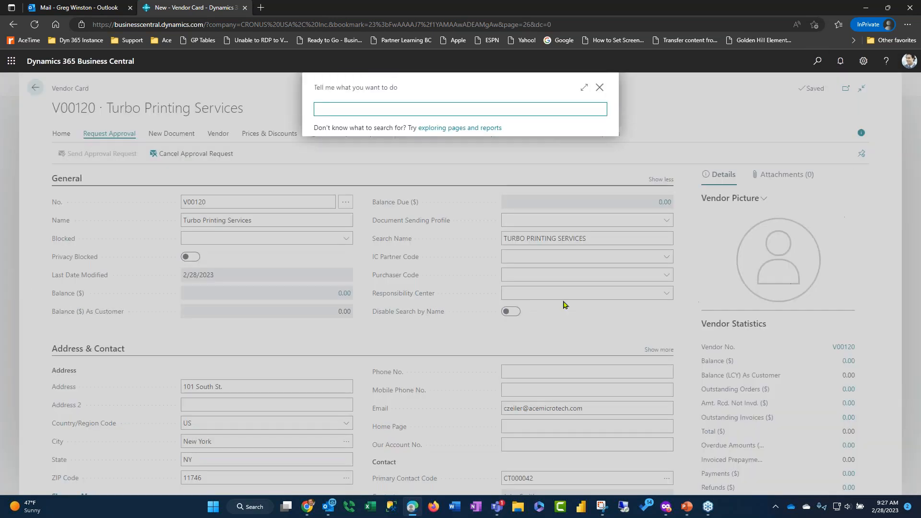
type("restric")
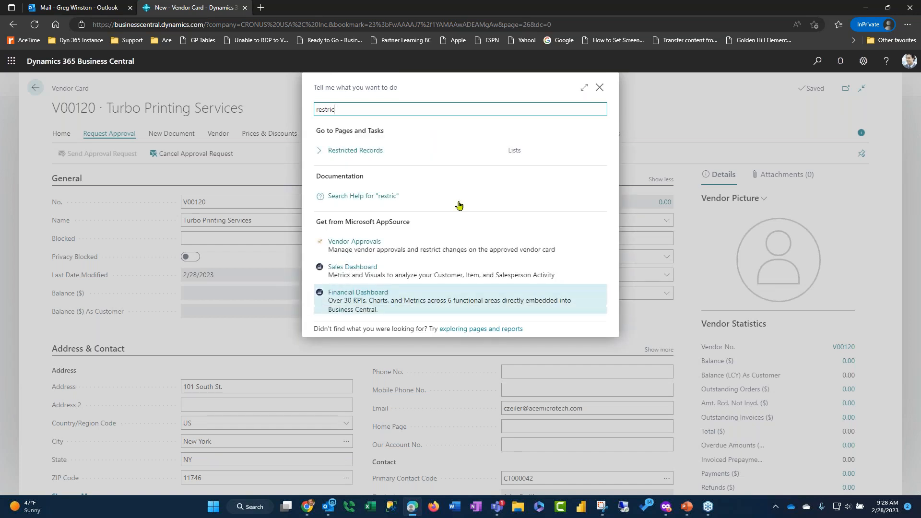
left_click(369, 150)
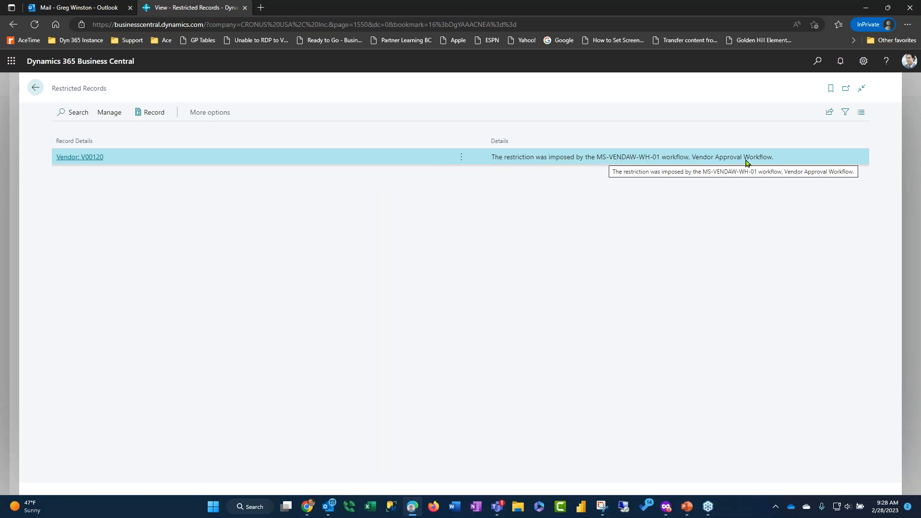
left_click(35, 88)
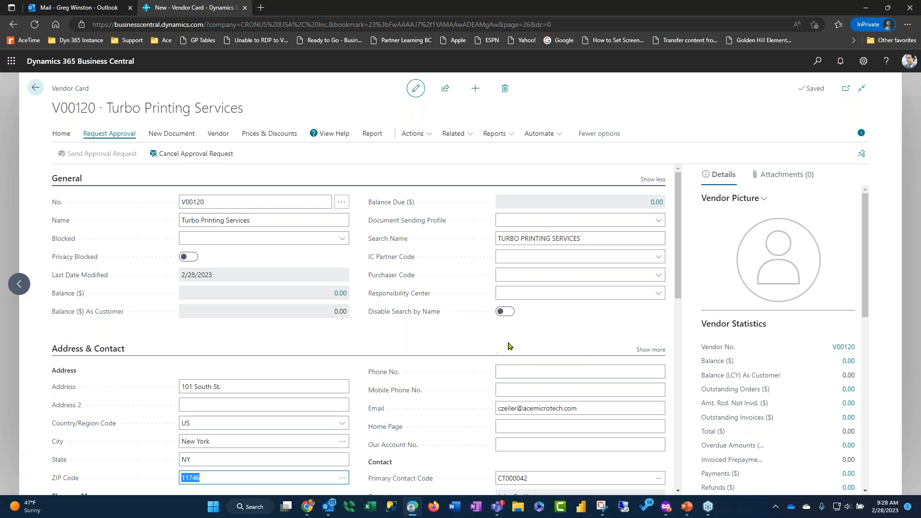
left_click(565, 320)
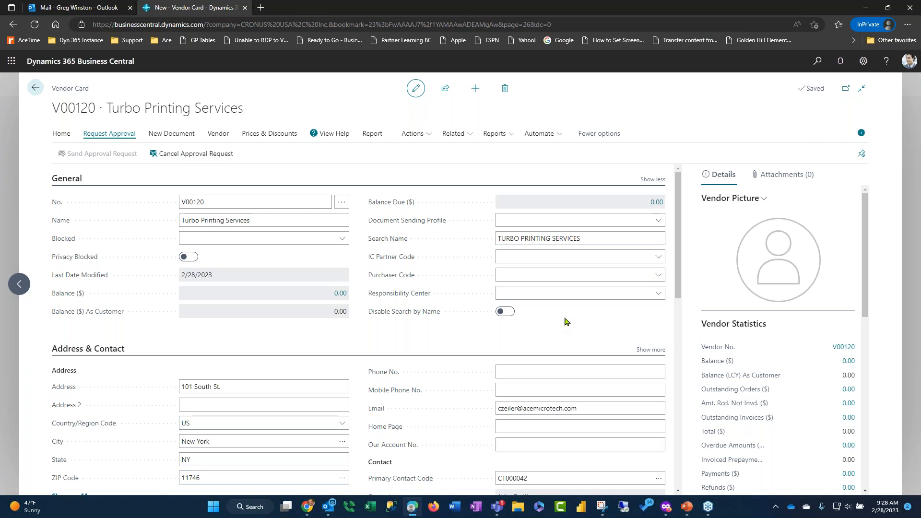
mouse_move(402, 277)
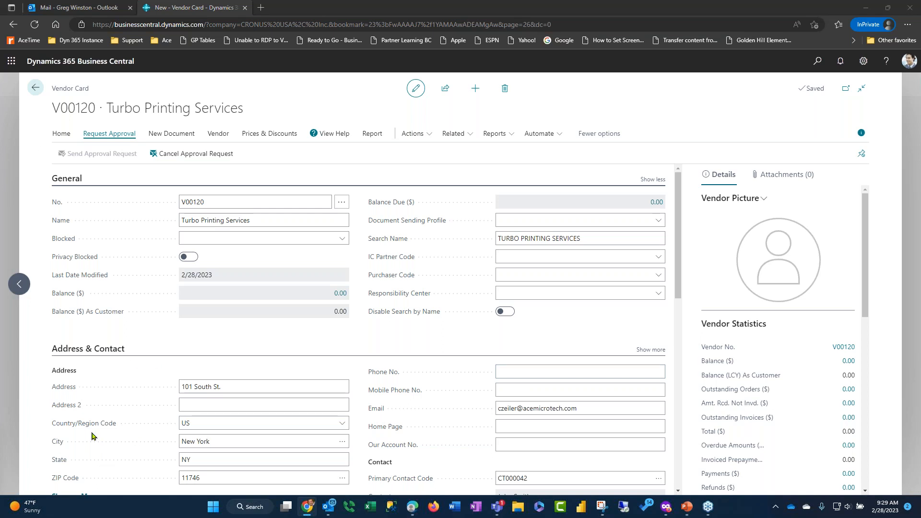
left_click(554, 332)
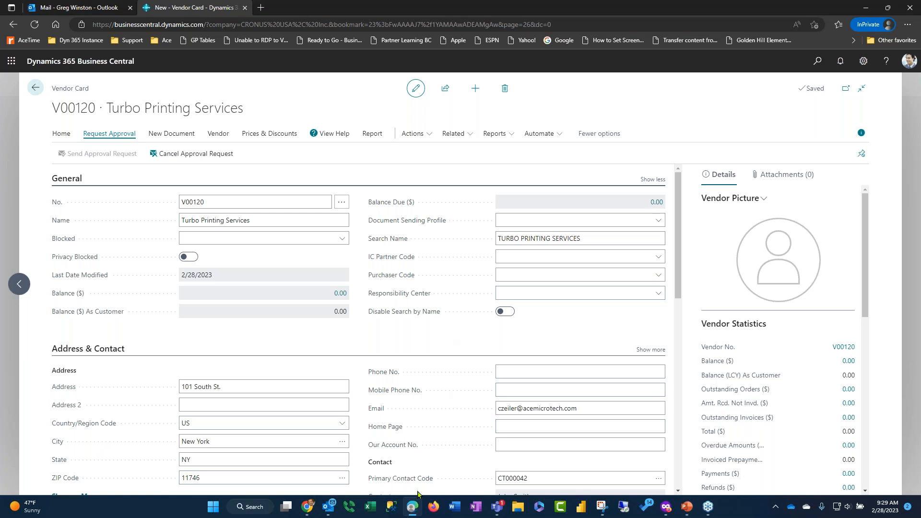
Switch to the approver's Outlook mailbox in the other browser window and reload the inbox to check for new mail
left_click(666, 506)
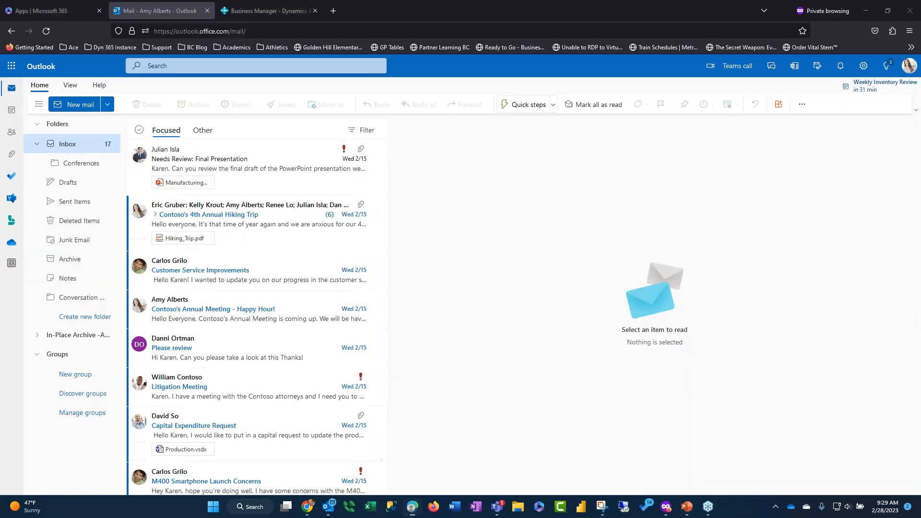
left_click(88, 145)
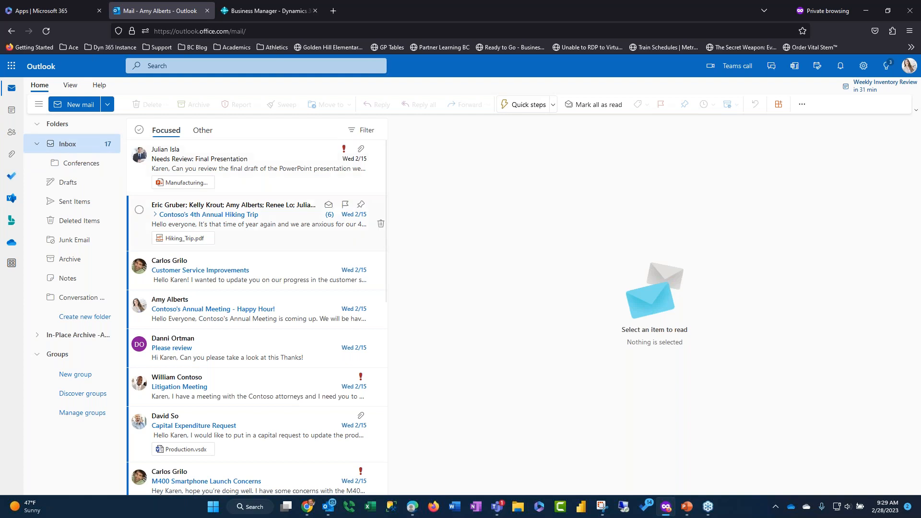
left_click(43, 35)
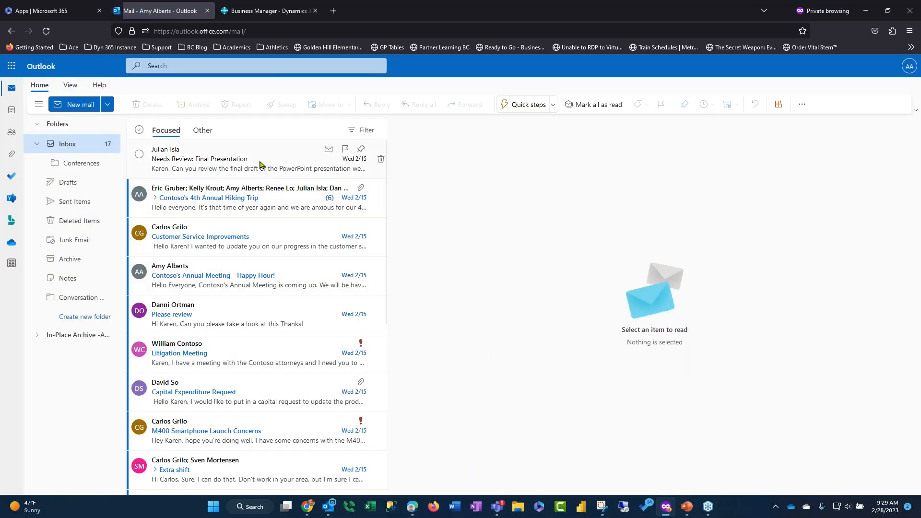
Open the "Needs Review: Final Presentation" message and show the mailbox's signed-in account details
left_click(259, 165)
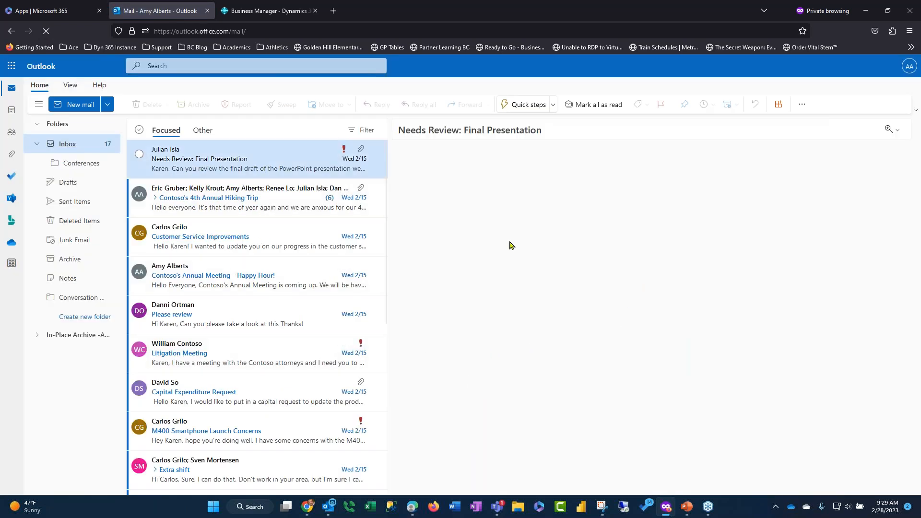
left_click(908, 72)
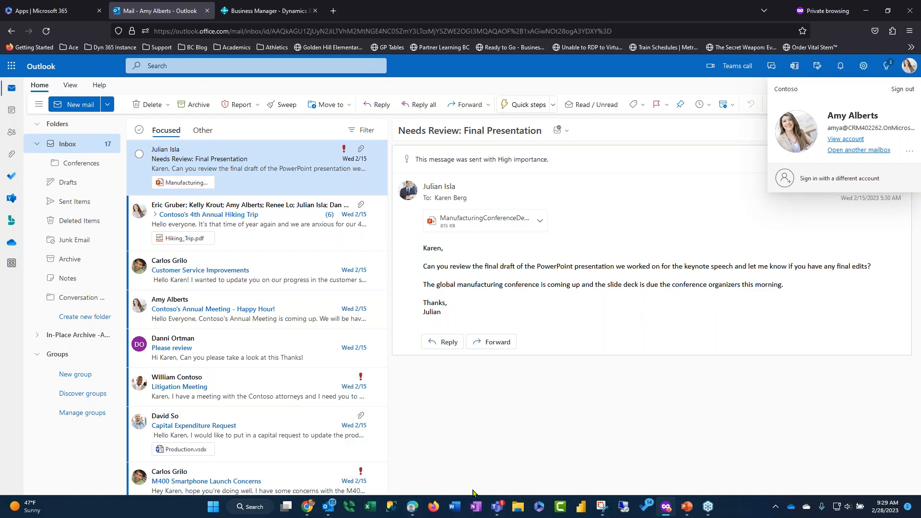
Switch to the requester's Business Central, search for "approval user", and examine the approvers and substitutes on the Approval User Setup page
left_click(413, 507)
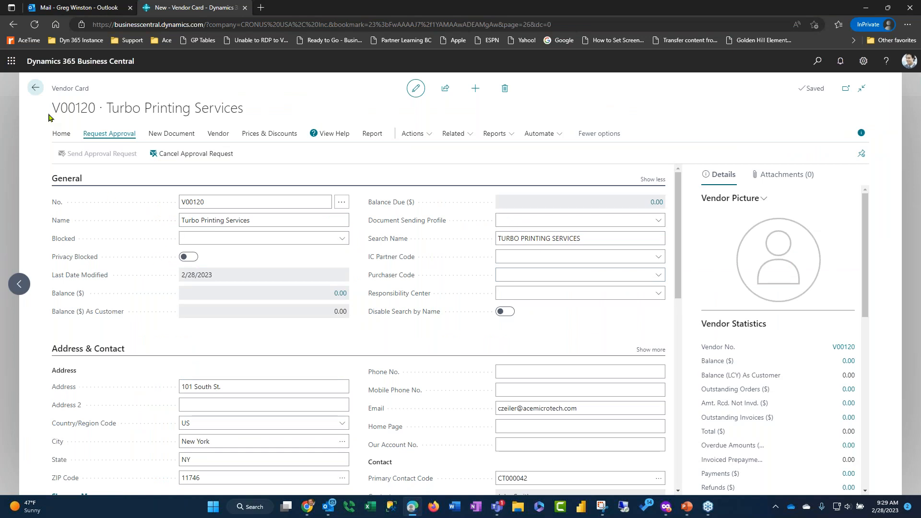
left_click(37, 87)
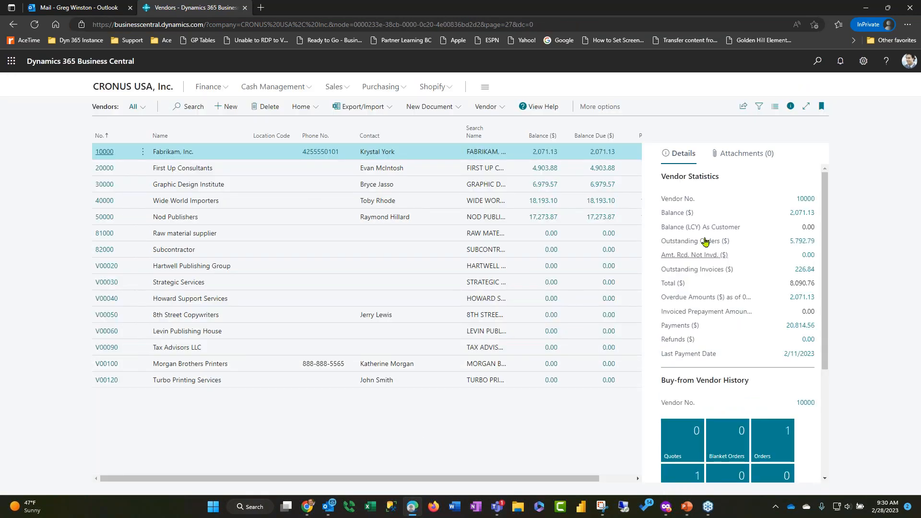
left_click(817, 63)
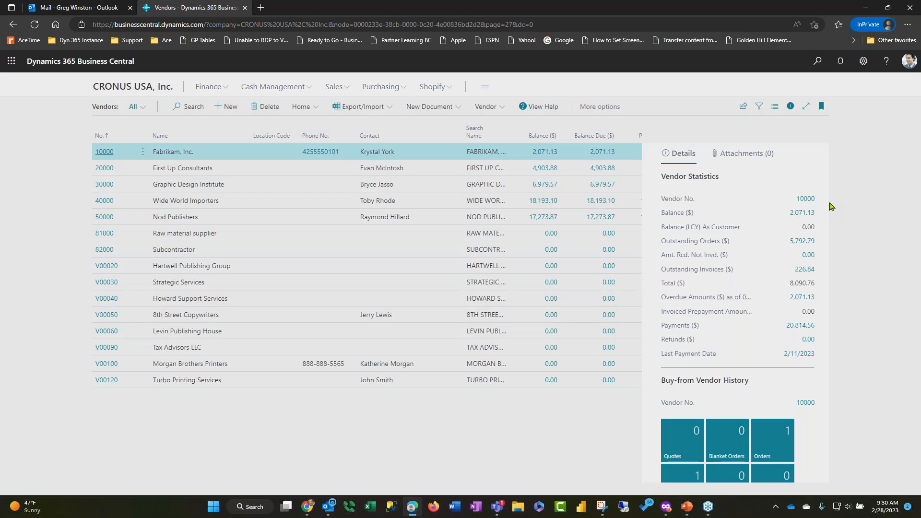
type("approval user")
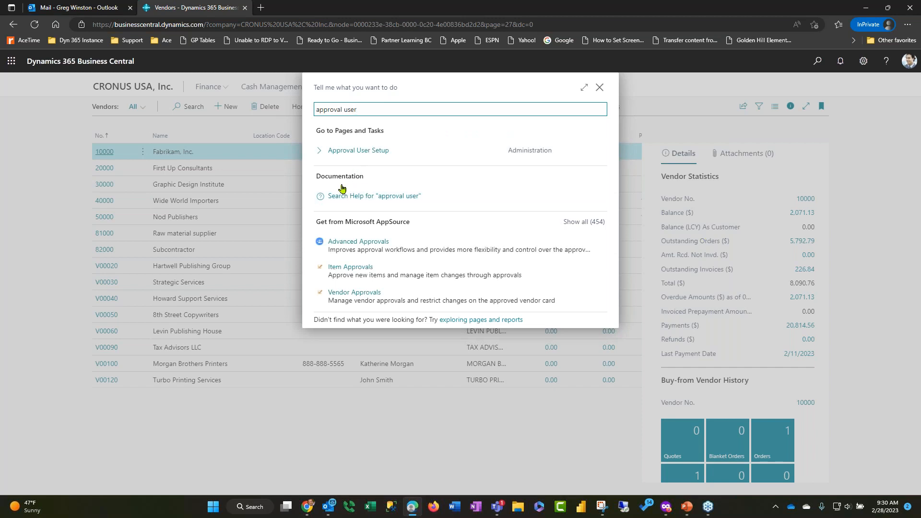
left_click(341, 155)
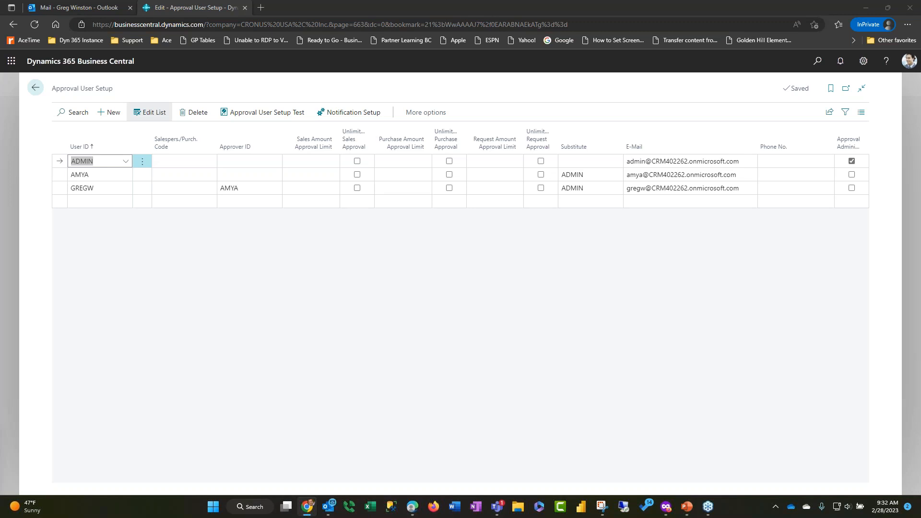
left_click(579, 258)
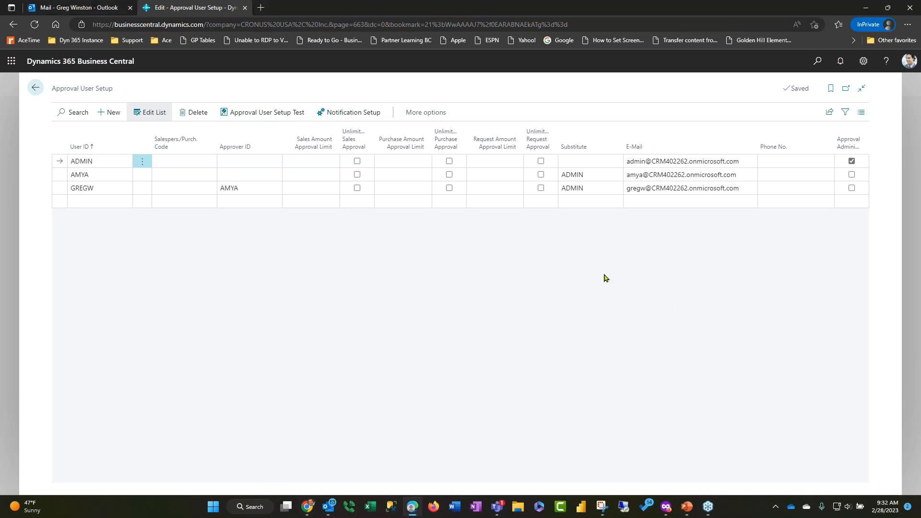
Return to the approver's Outlook mailbox, reload the inbox, and check it again for the approval request email
left_click(663, 508)
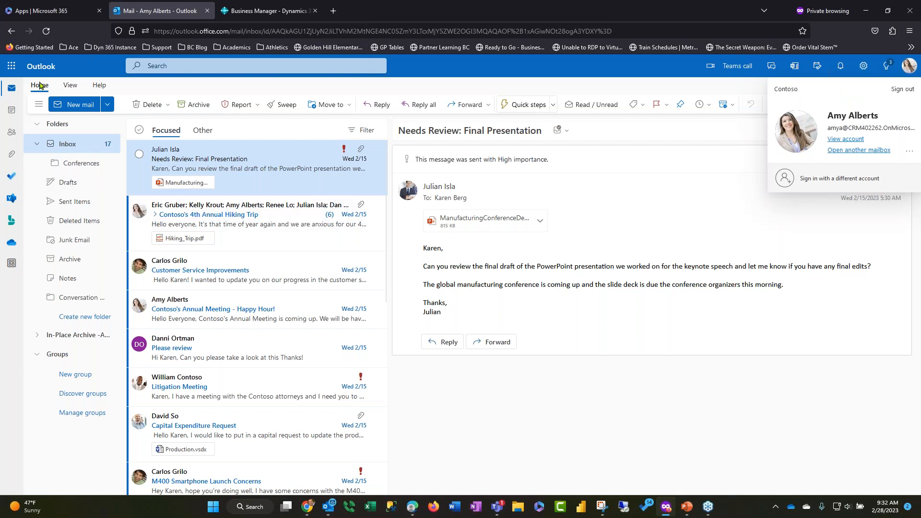
left_click(46, 31)
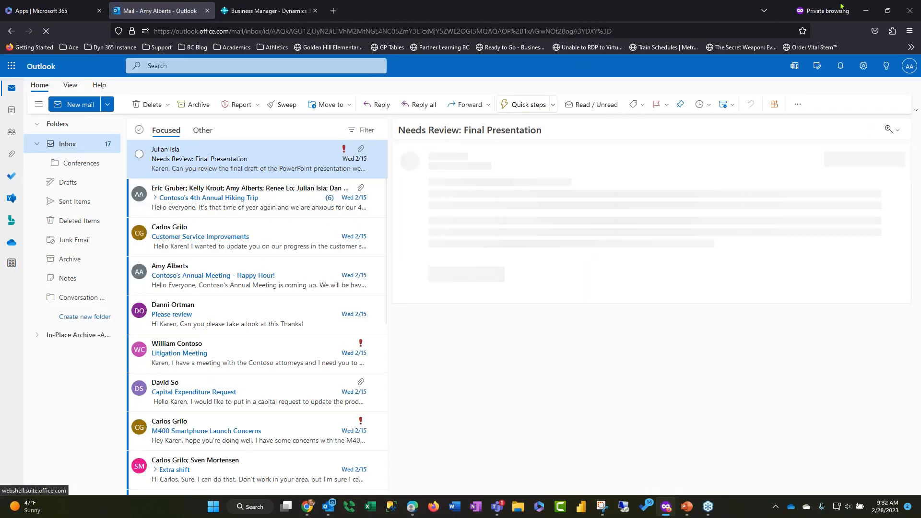
left_click(866, 9)
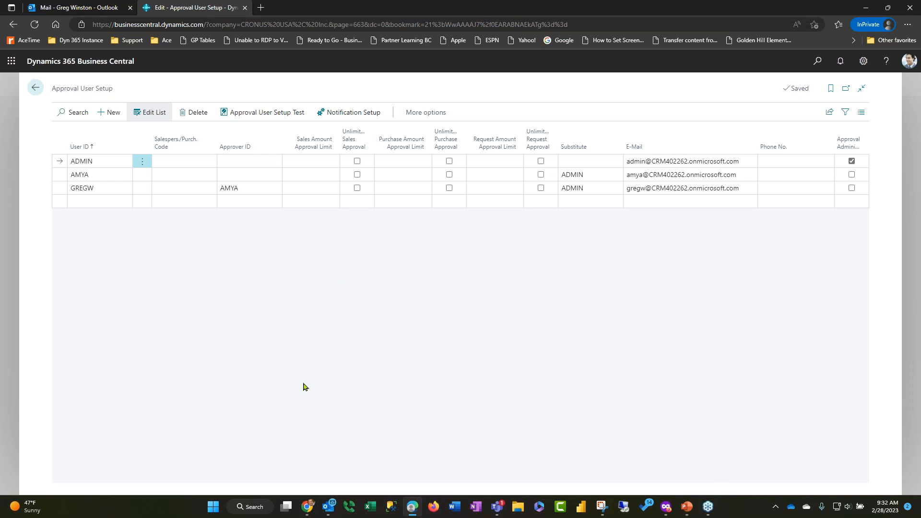
left_click(308, 506)
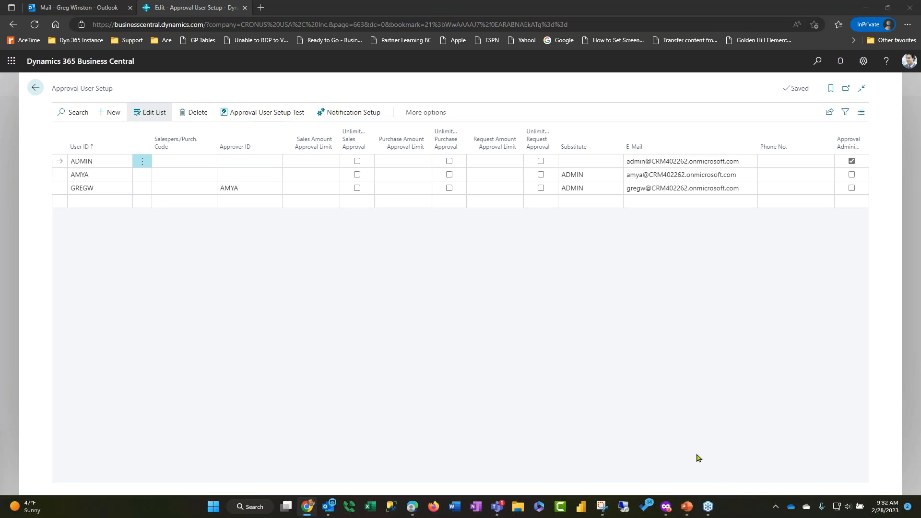
left_click(670, 513)
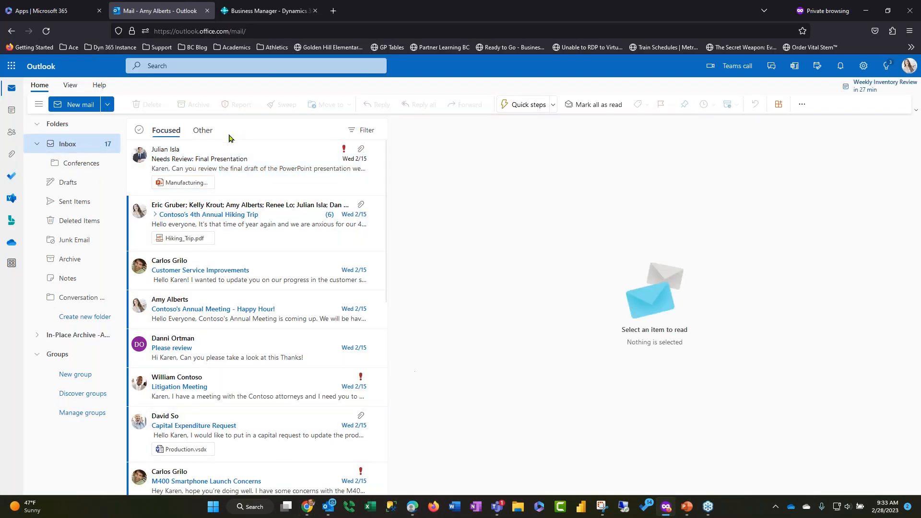
left_click(232, 164)
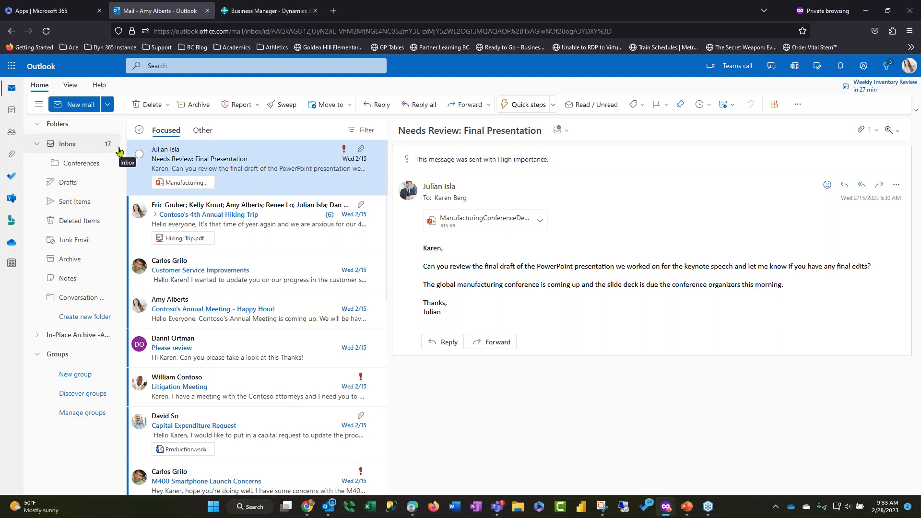
Switch to Power Automate as the approver and open the received Business Central vendor approval request for its details
left_click(11, 66)
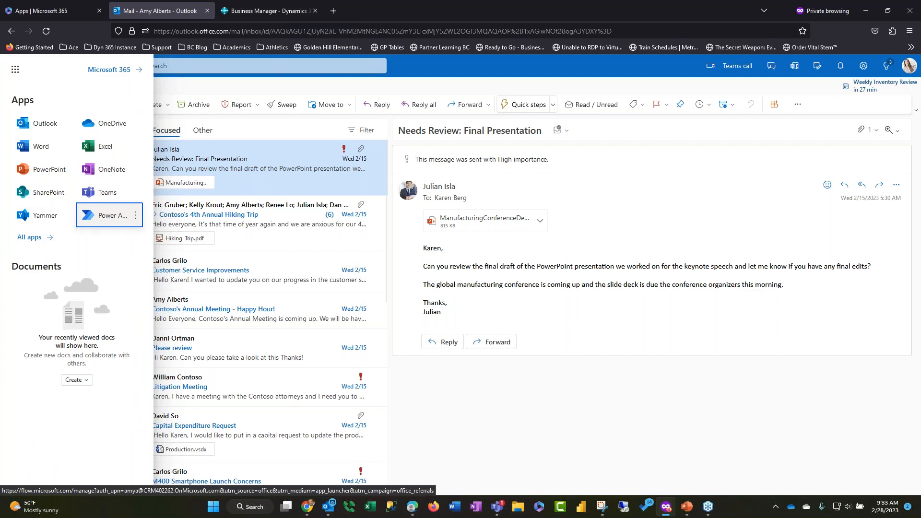
left_click(105, 212)
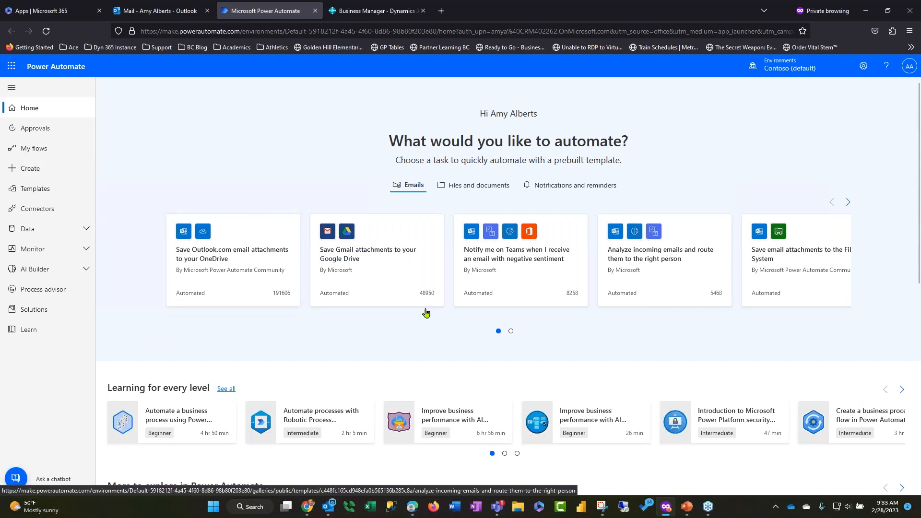
left_click(34, 130)
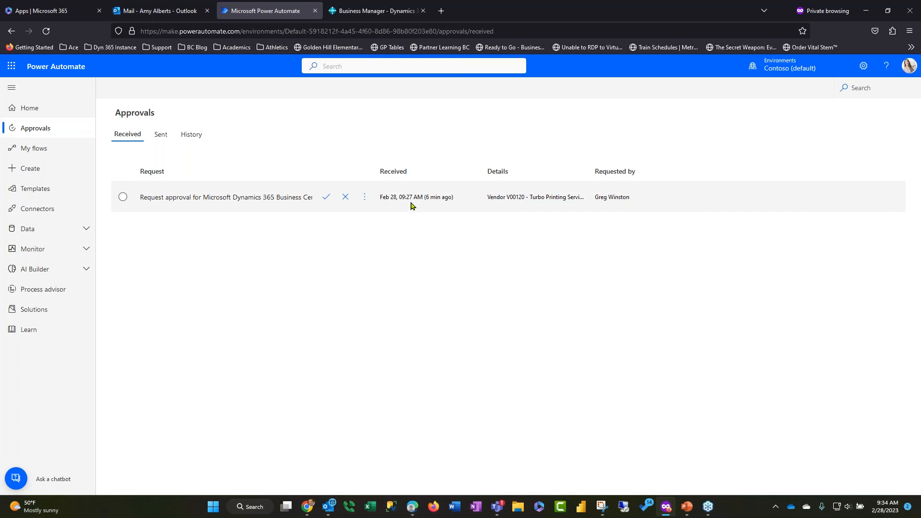
left_click(211, 203)
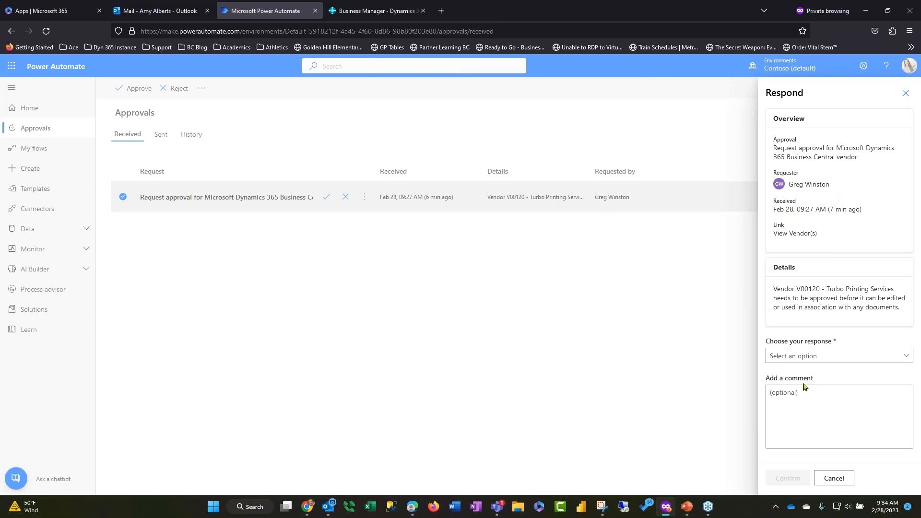
Select Approve as the response to the Turbo Printing Services request and focus the optional comment, without submitting the response
left_click(843, 356)
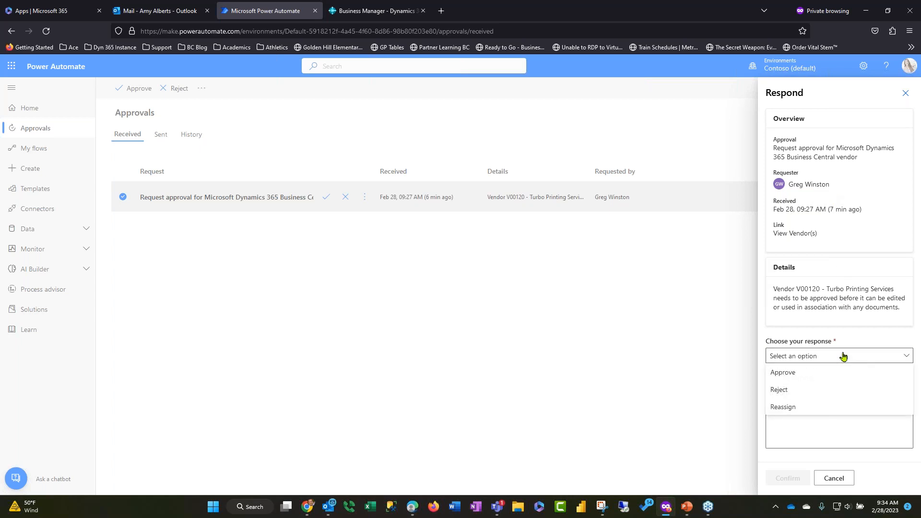
left_click(825, 378)
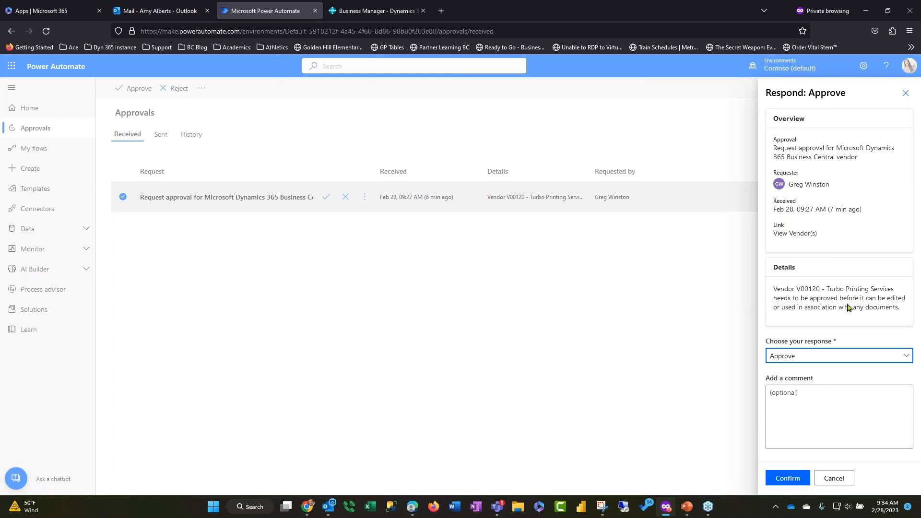
left_click(801, 396)
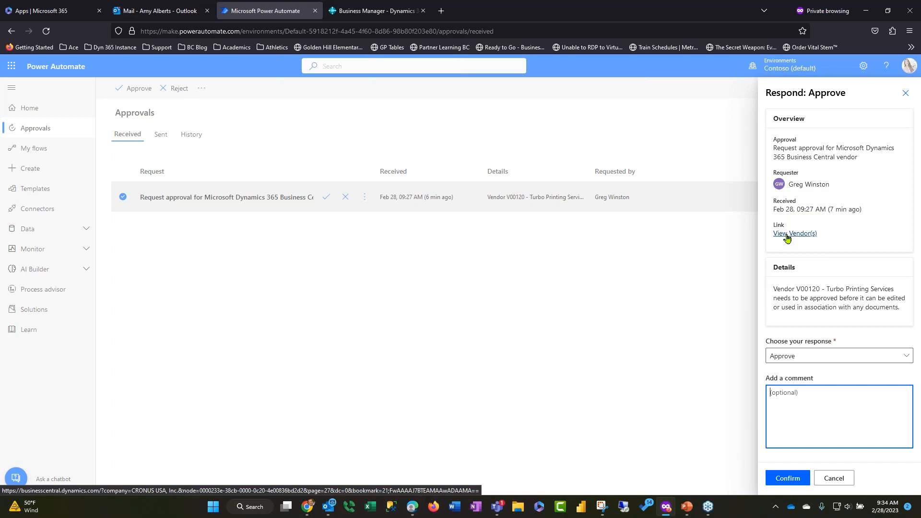
left_click(667, 508)
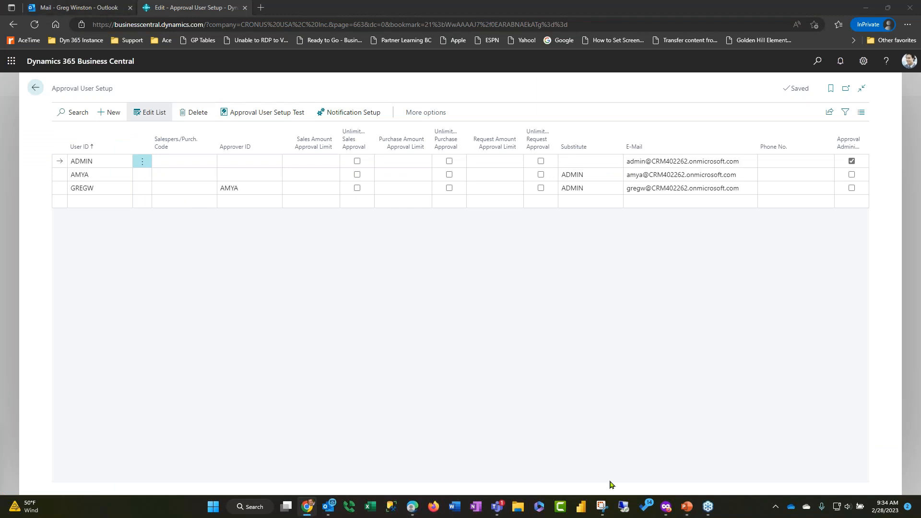
left_click(667, 508)
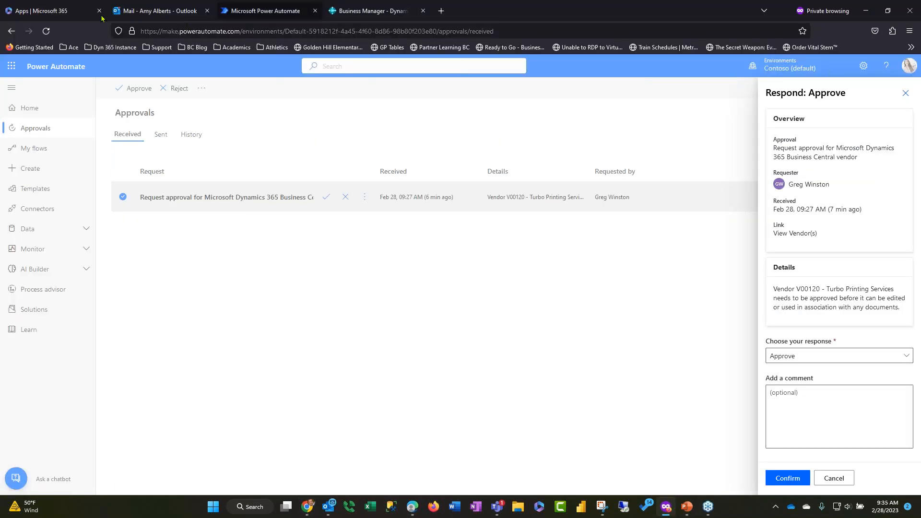
From the Power Automate email in the approver's Outlook mailbox, approve the vendor request with a "Looks great" comment including "Please issue the Purchase Order ASAP!"
left_click(161, 11)
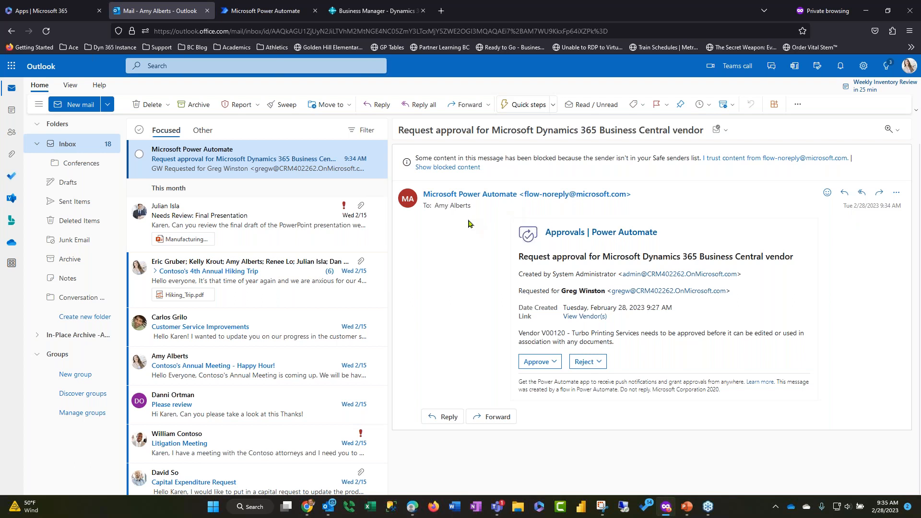
left_click(903, 67)
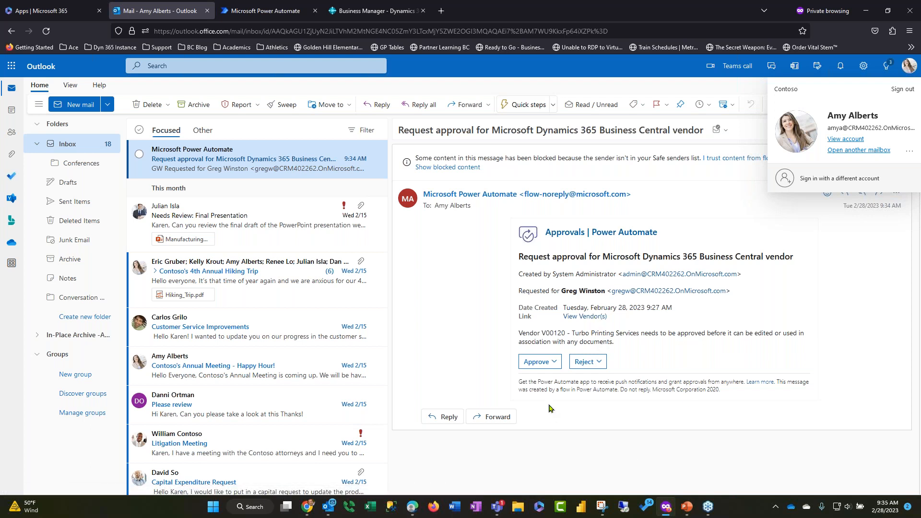
left_click(556, 365)
left_click(554, 317)
type("L")
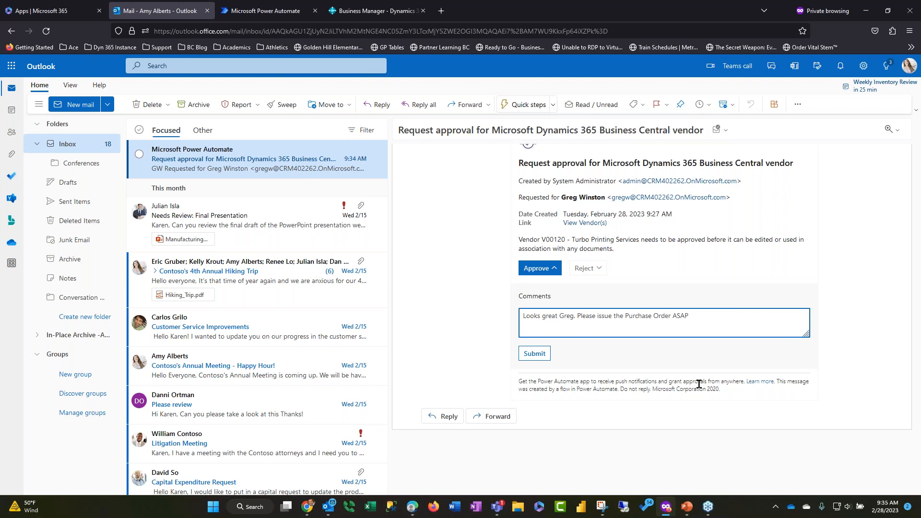
left_click(533, 358)
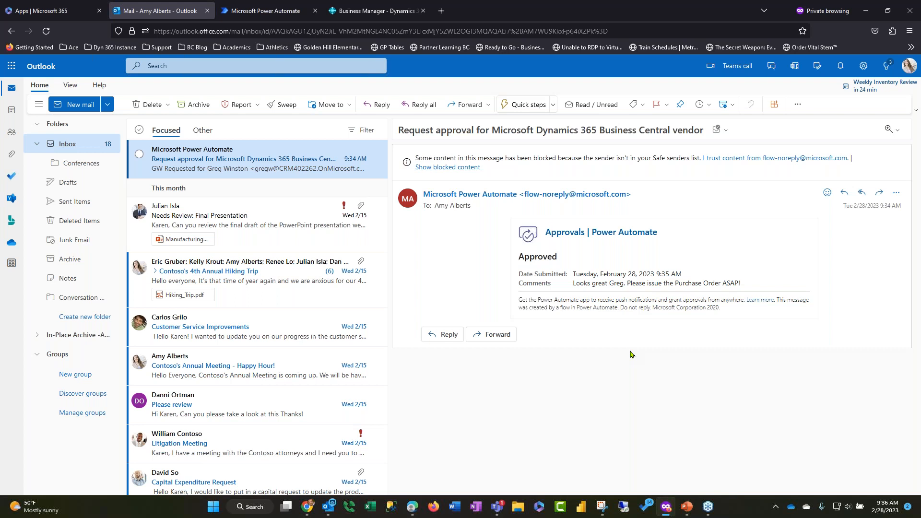
Check the approver's account details, switch to the requester's Business Central home page, and show the account signed in there
left_click(909, 66)
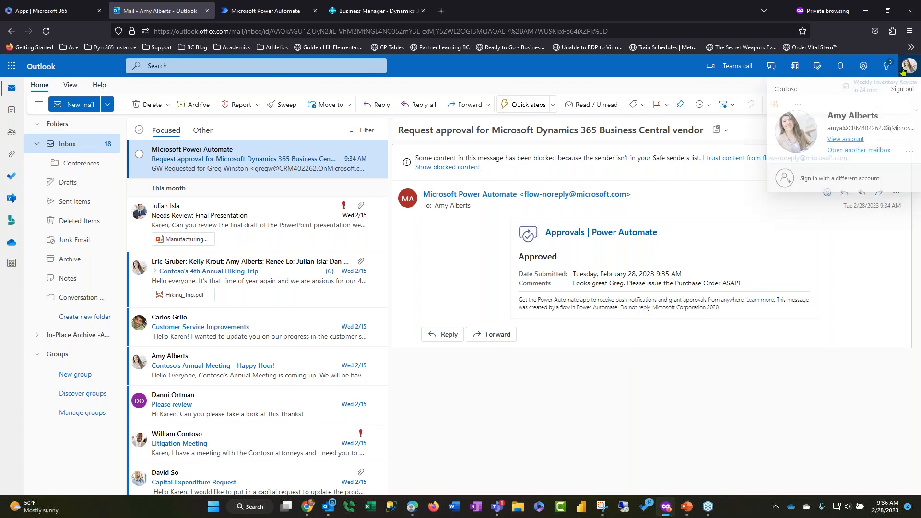
left_click(673, 414)
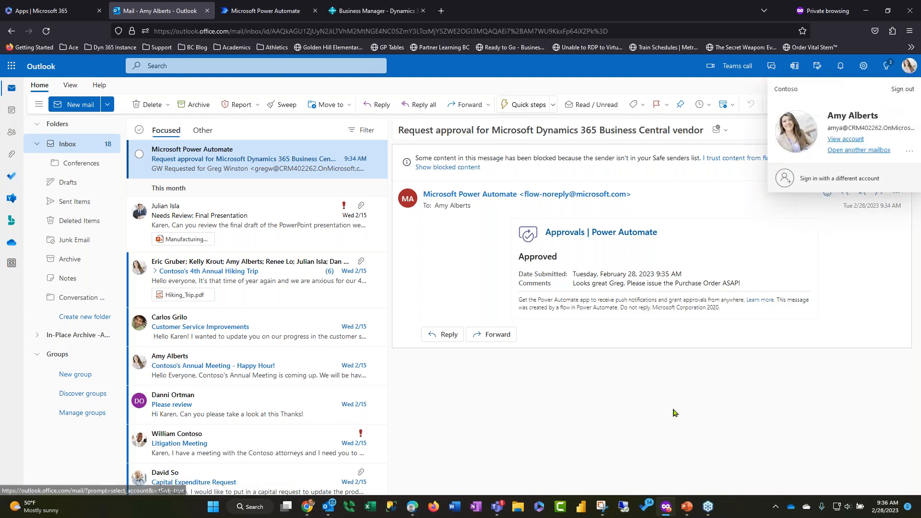
left_click(411, 509)
left_click(35, 90)
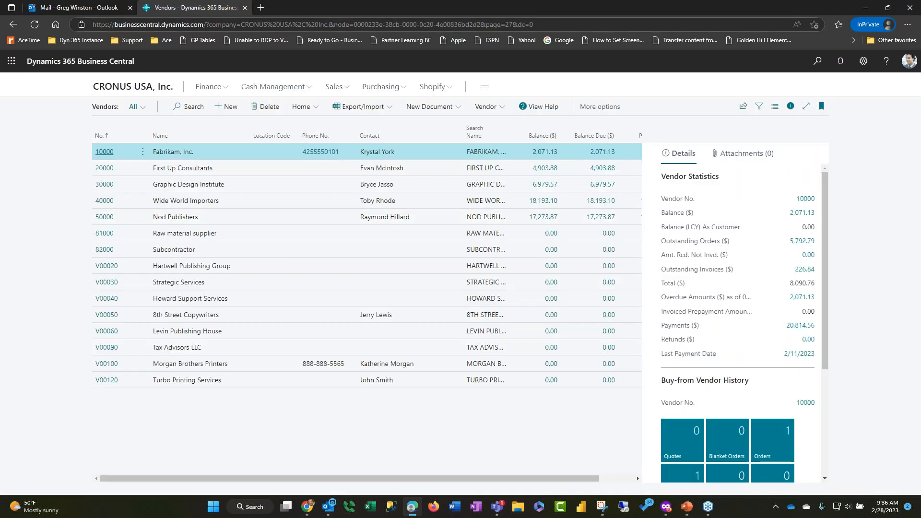
left_click(117, 87)
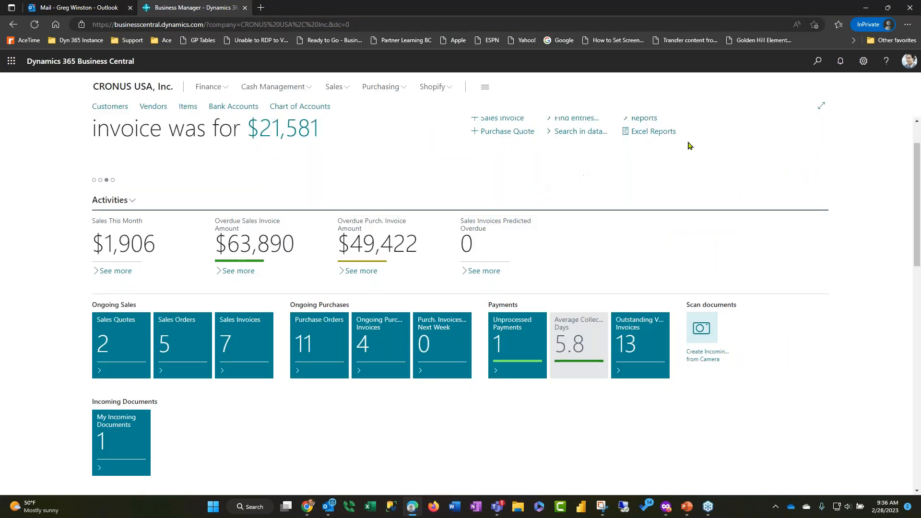
left_click(910, 67)
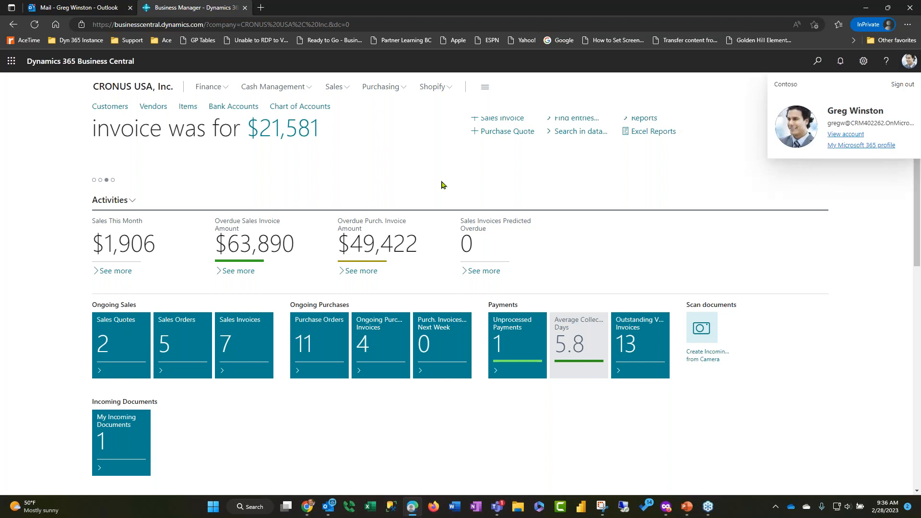
Open the "Vendor Approved" message in the requester's Outlook mailbox, highlight the approver's comment, and return to Business Central
left_click(64, 8)
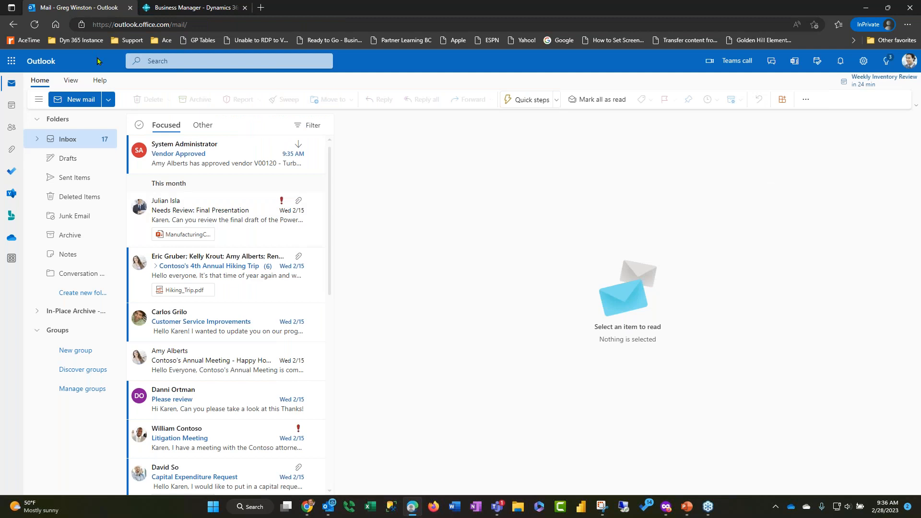
left_click(236, 154)
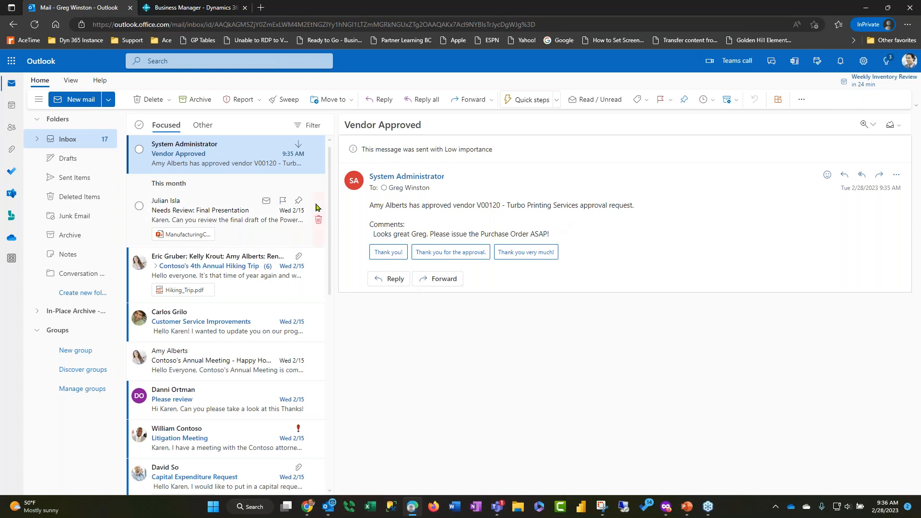
left_click_drag(372, 235, 560, 242)
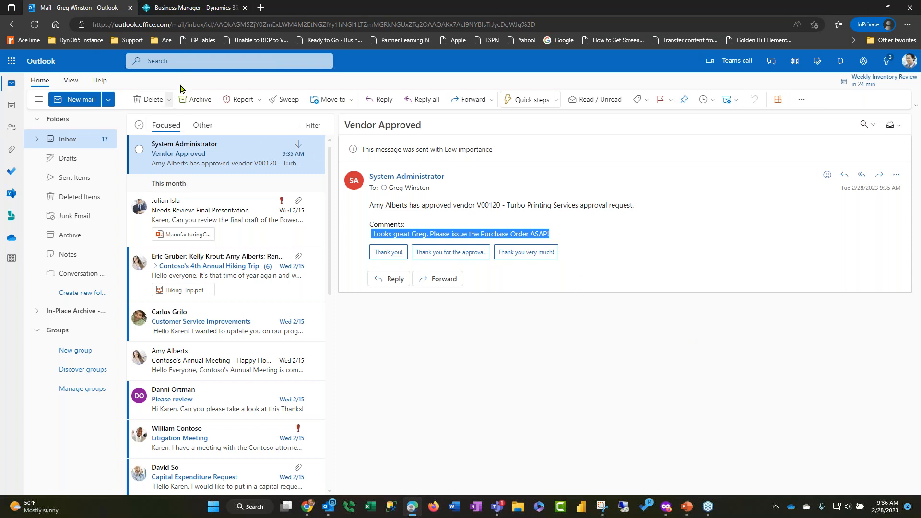
left_click(190, 8)
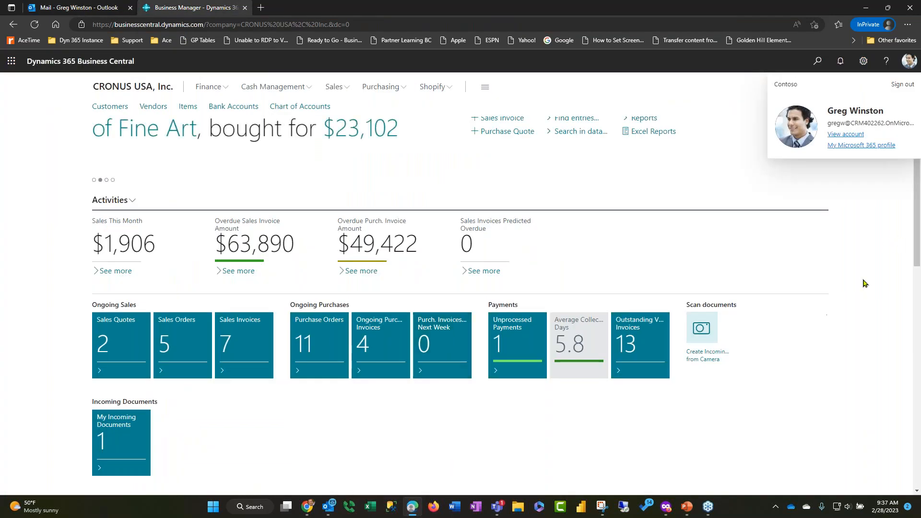
left_click(910, 61)
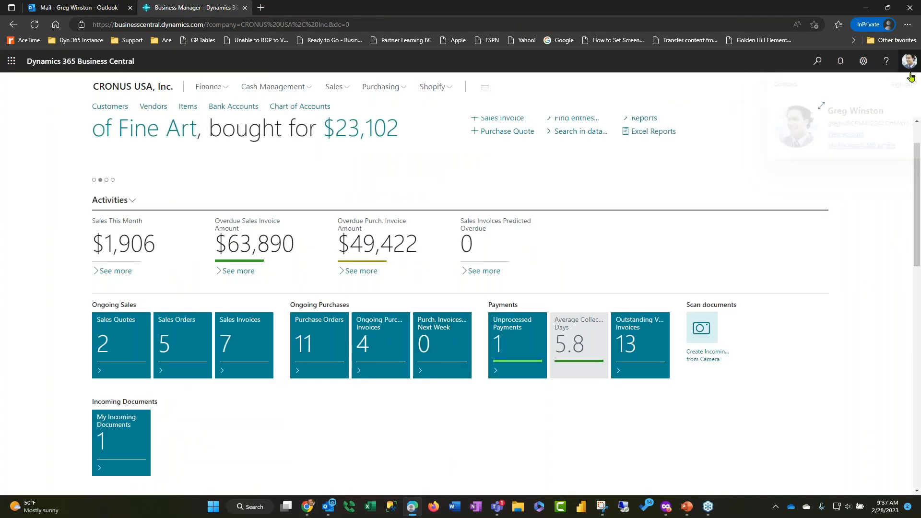
Find the Restricted Records page, examine its list for the vendor, and return to the home page
left_click(817, 61)
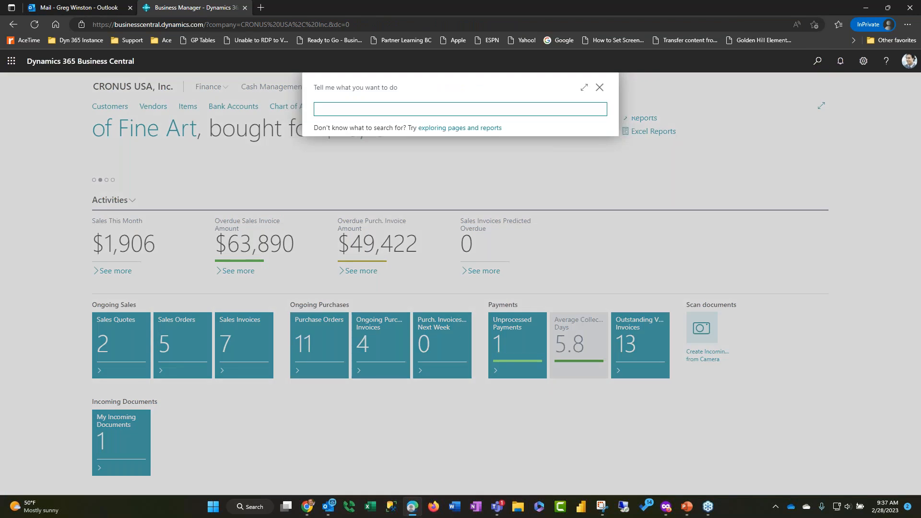
type("restr rec")
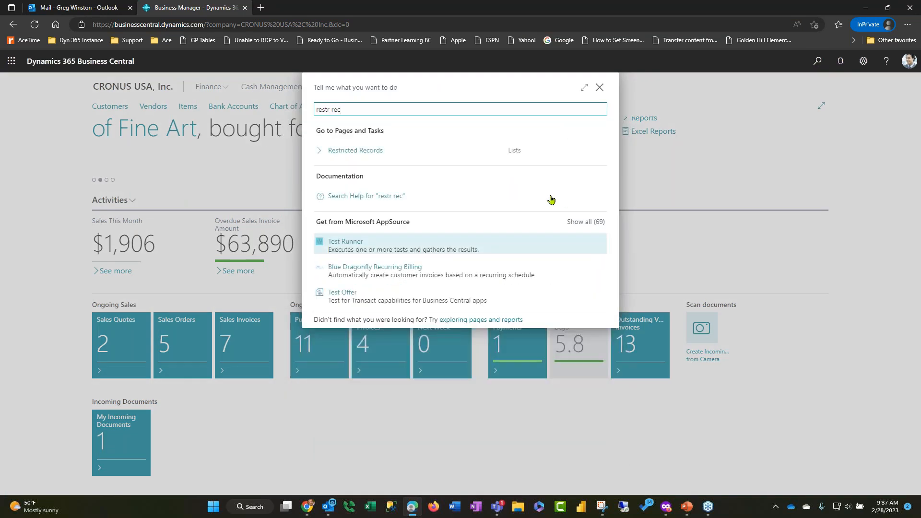
left_click(367, 152)
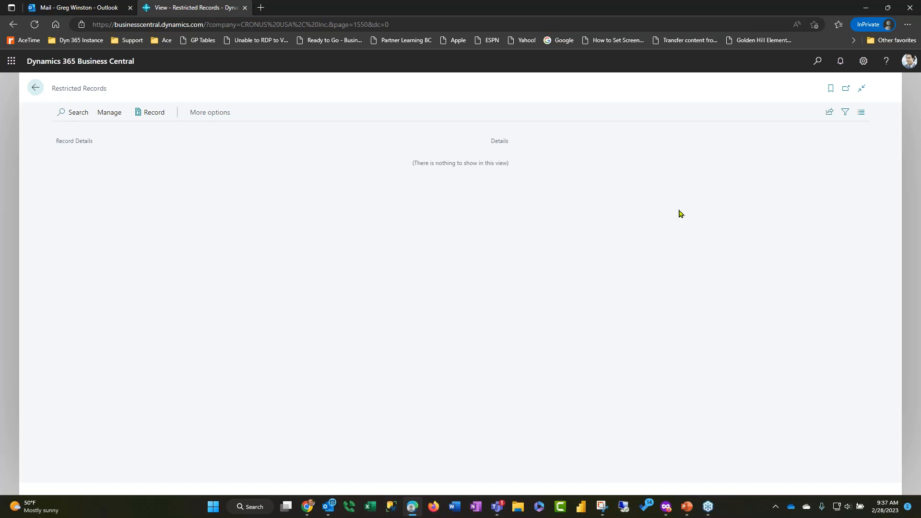
left_click(35, 87)
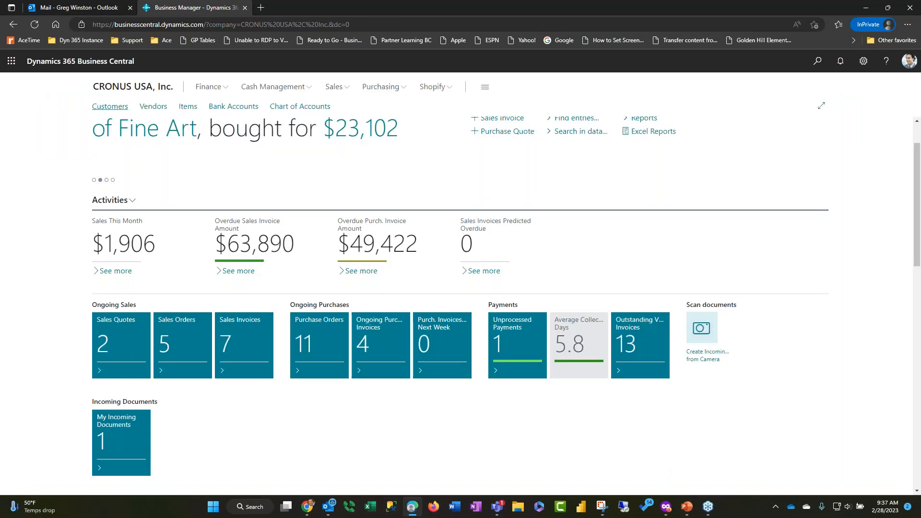
Create a purchase order and choose Turbo Printing Services as its vendor
left_click(387, 88)
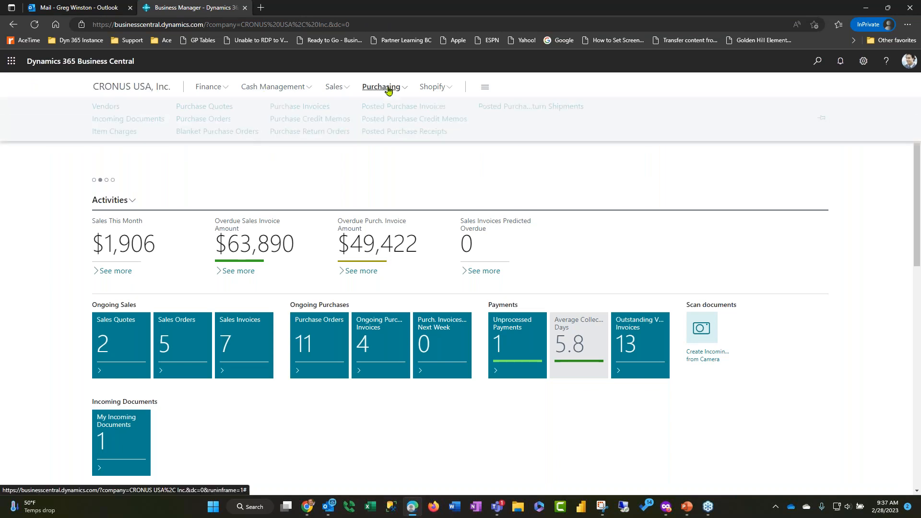
left_click(910, 61)
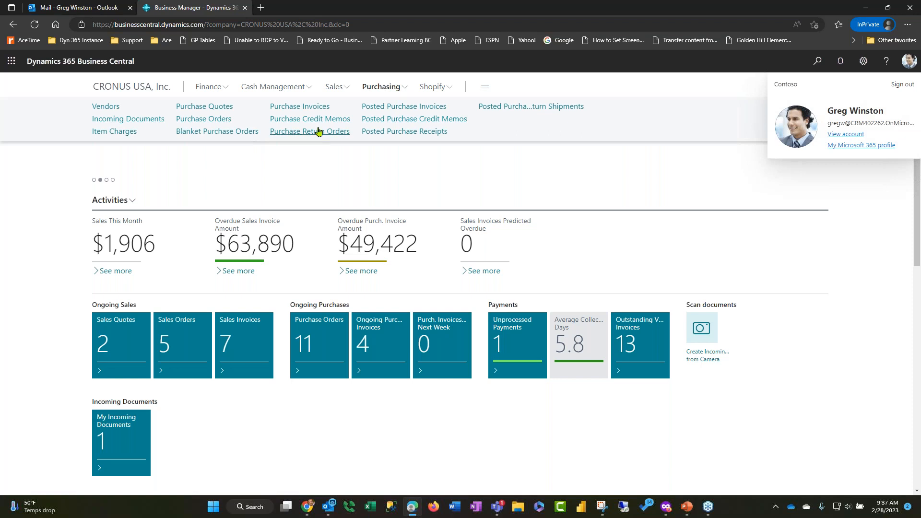
left_click(203, 119)
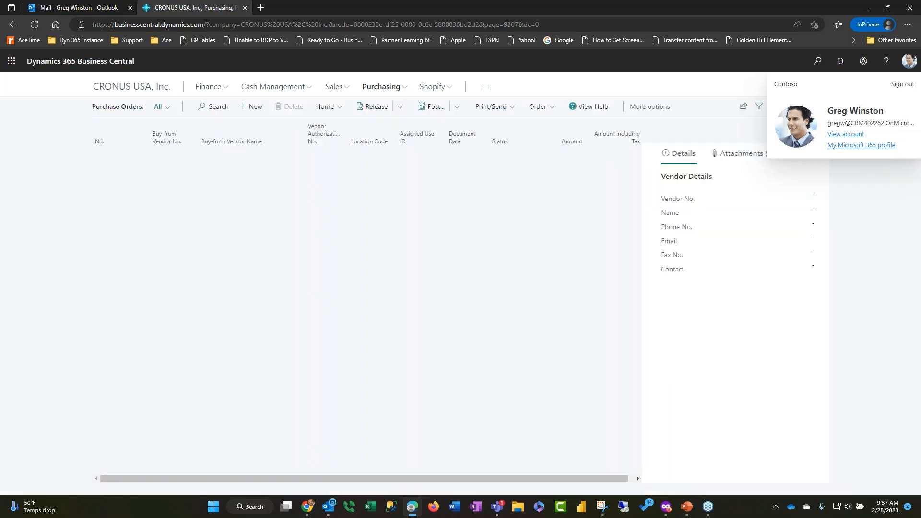
left_click(252, 107)
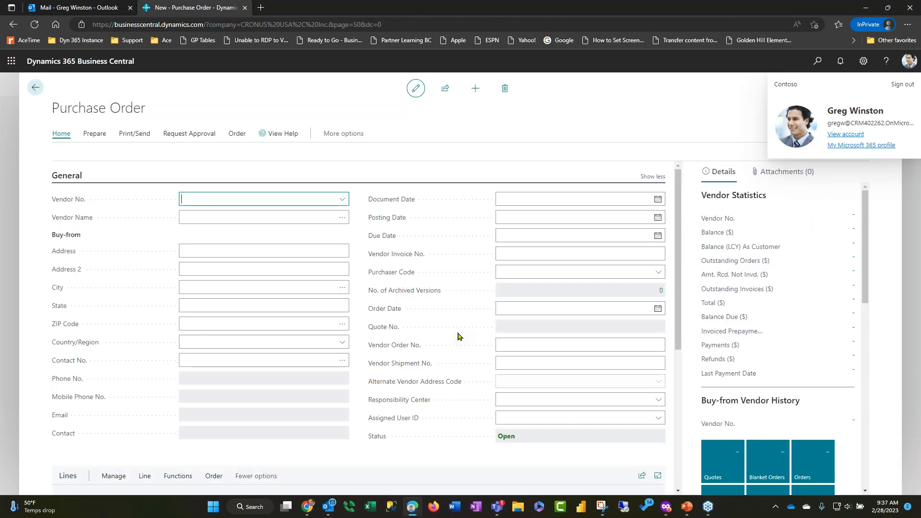
left_click(343, 202)
scroll(335, 272, "down", 5)
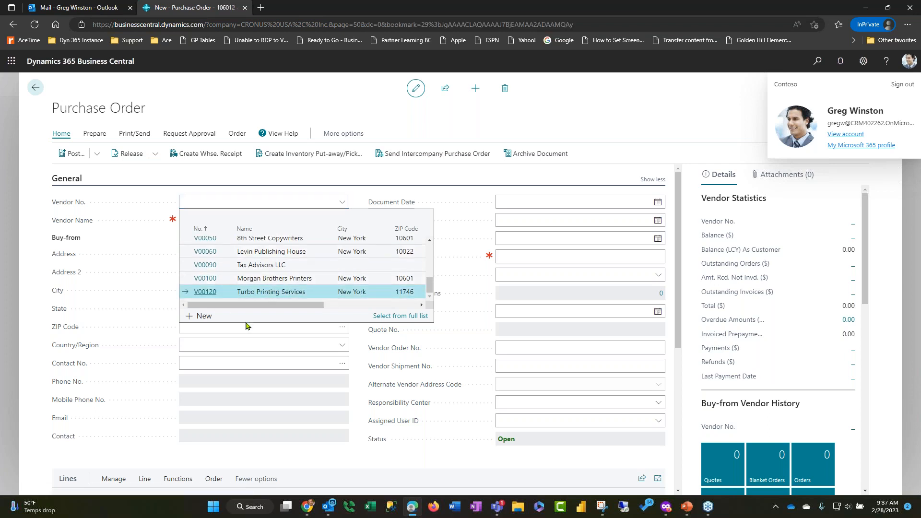
Add a G/L Account line to the purchase order using the Miscellaneous Expense account
scroll(436, 196, "down", 1)
scroll(107, 319, "down", 3)
left_click(105, 322)
type("g/l")
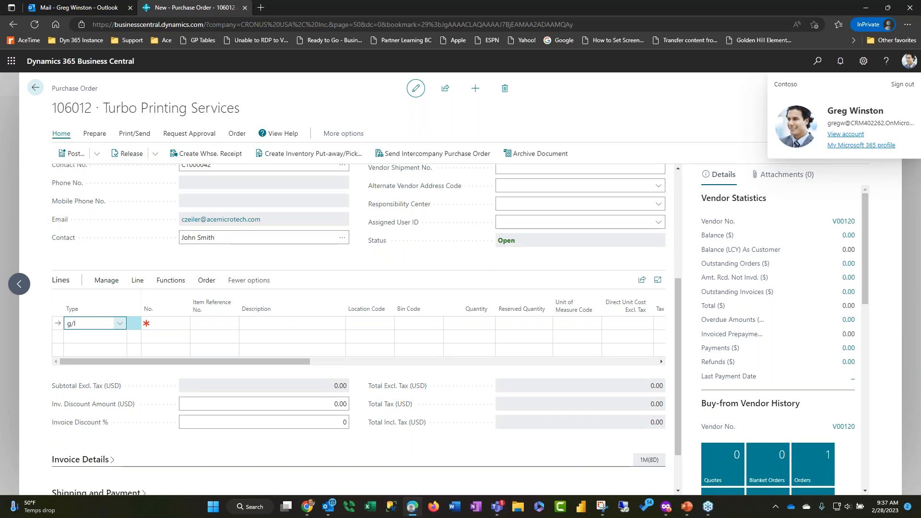
left_click(135, 367)
left_click(177, 325)
type("misc")
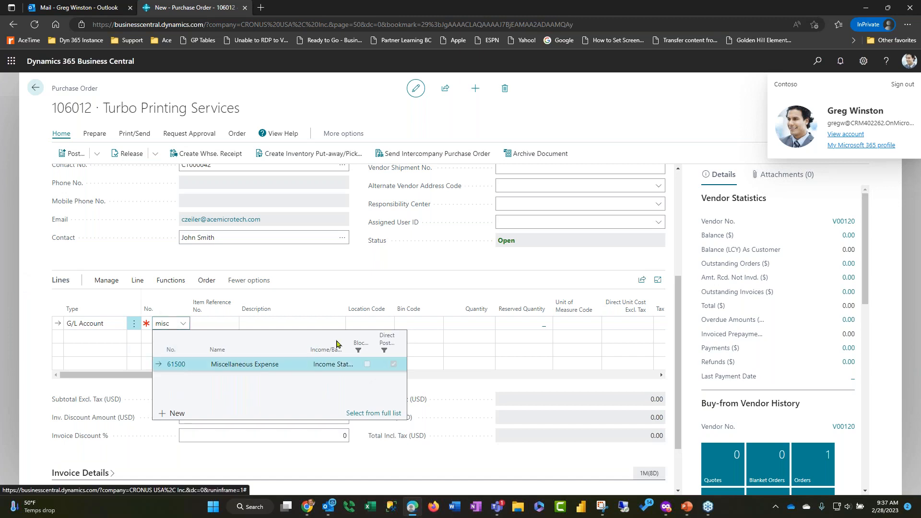
key("Tab")
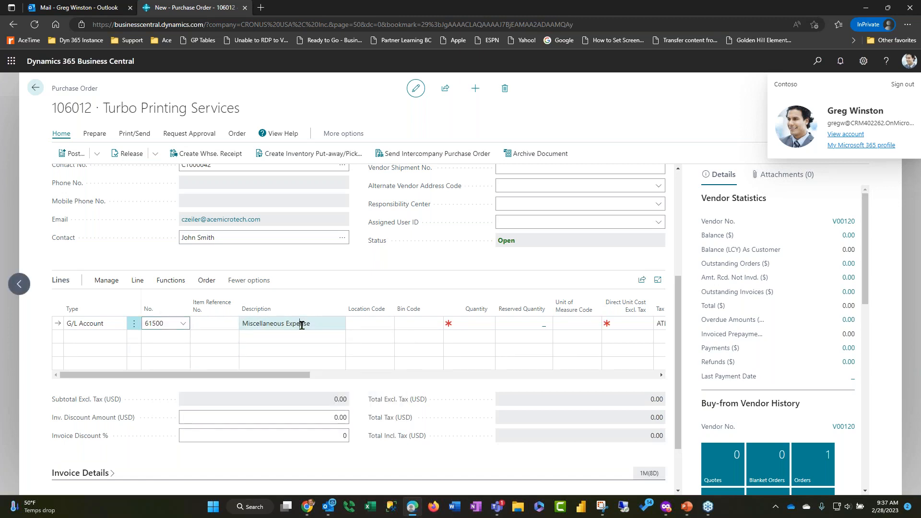
Describe the line as "Printing Services for the July Issue", with quantity 1 and a direct unit cost of 9995
type("Printing Ser")
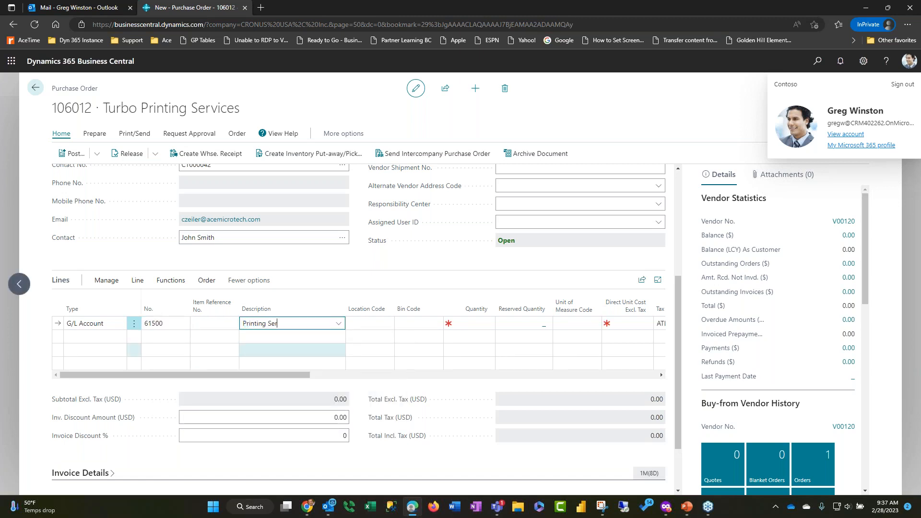
type("vices for the July Issue")
key("Tab")
type("1")
key("Tab")
key("Tab")
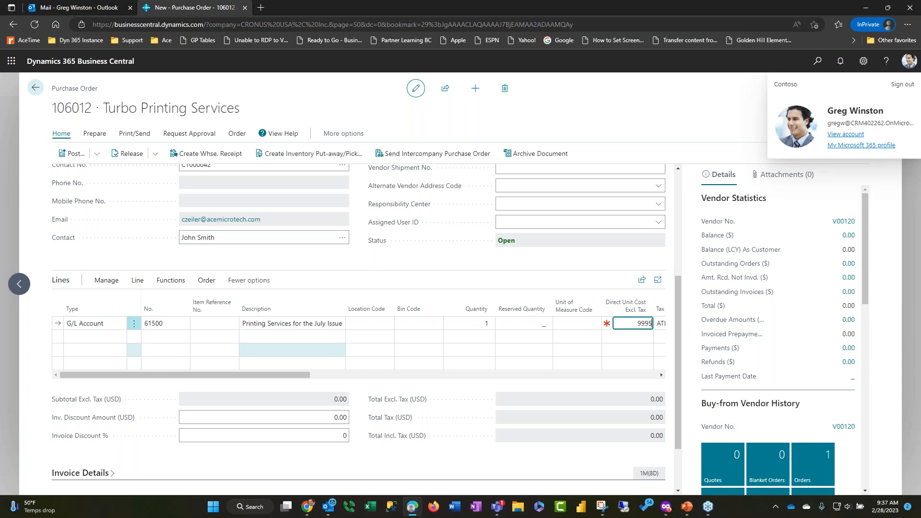
key("Tab")
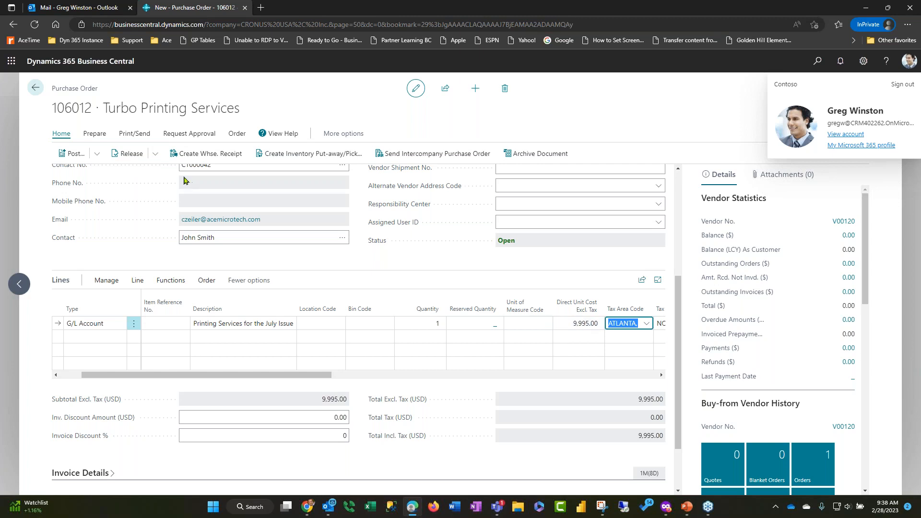
Release the Turbo Printing Services purchase order and reopen it
left_click(127, 156)
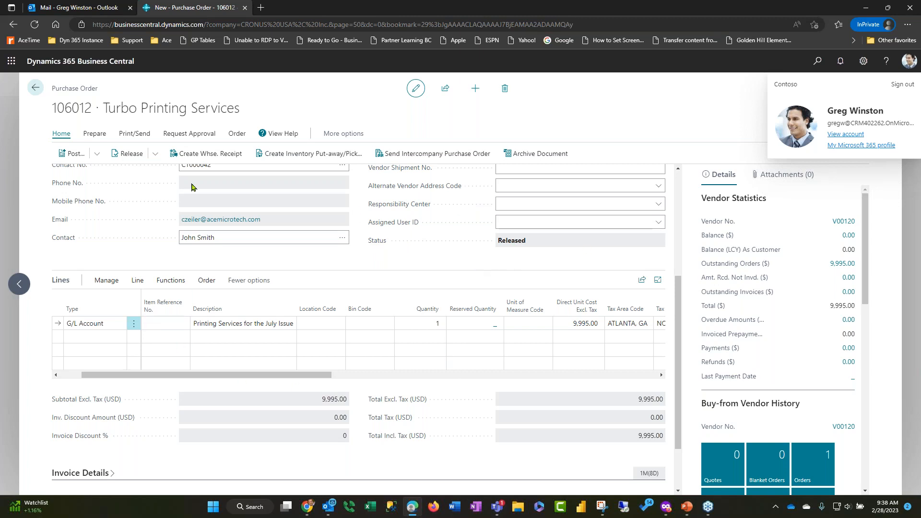
left_click(154, 159)
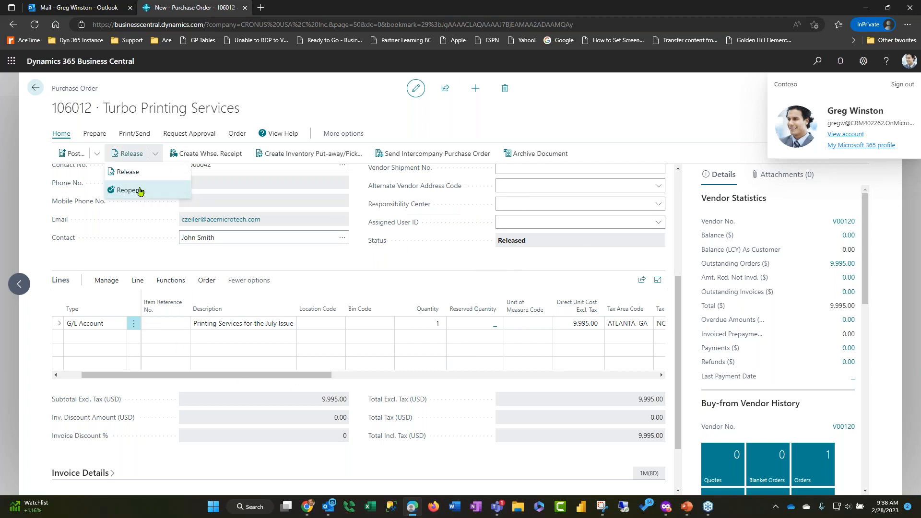
left_click(139, 191)
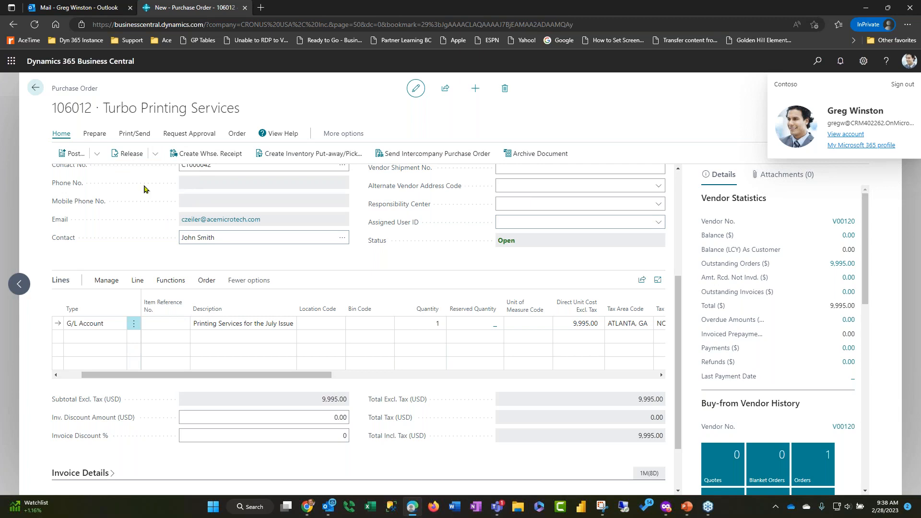
Set the line's direct unit cost to 10050 and try to release the purchase order
left_click(583, 321)
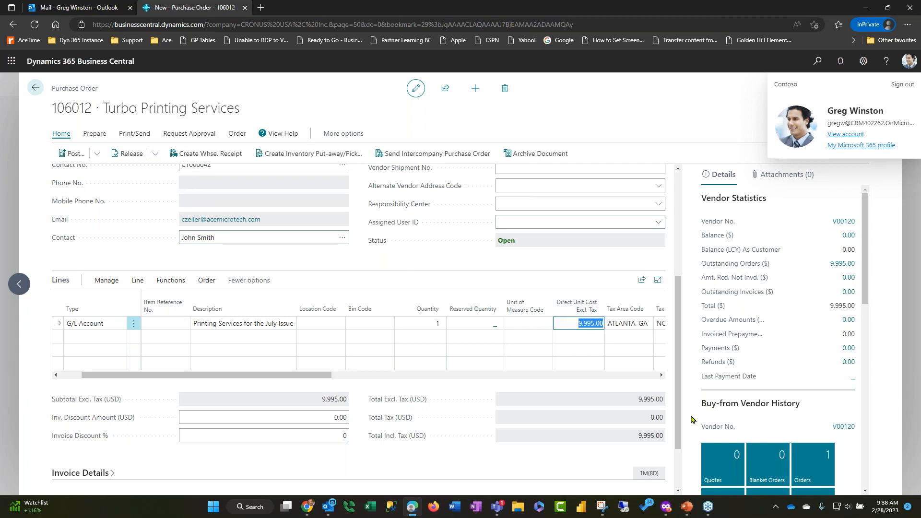
type("10050")
key("Tab")
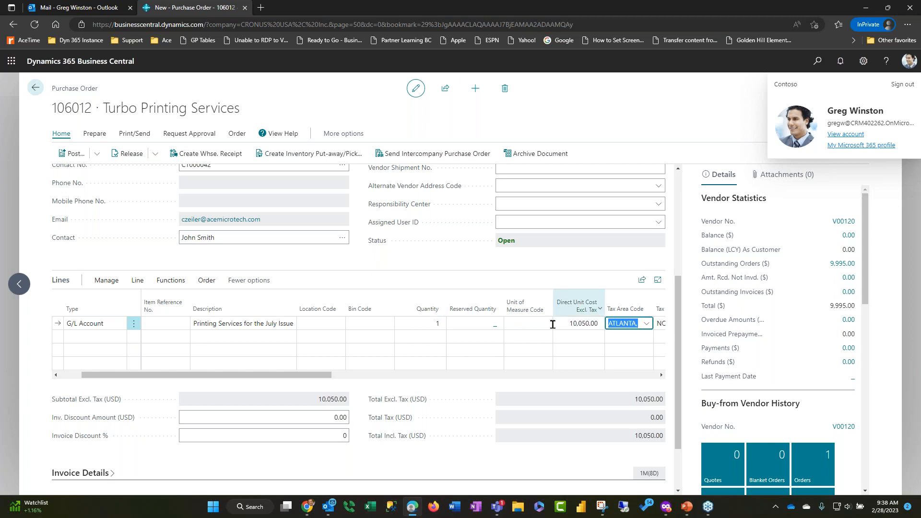
left_click(127, 155)
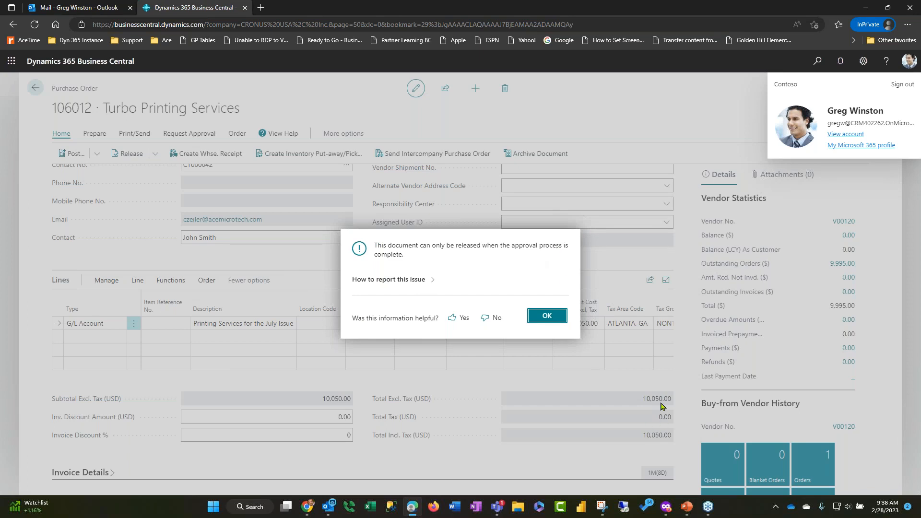
left_click(555, 321)
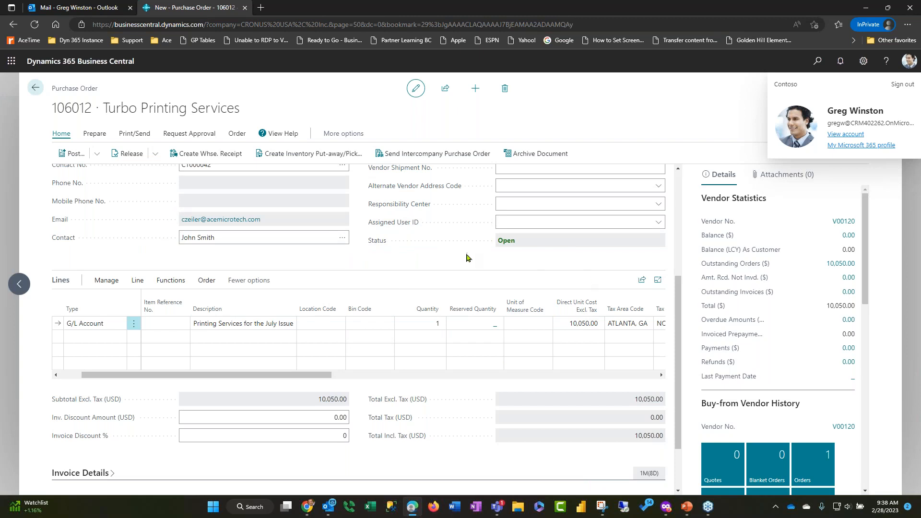
Send the approval request for the purchase order and select the Turbo Printing Services order in the purchase order list
left_click(194, 133)
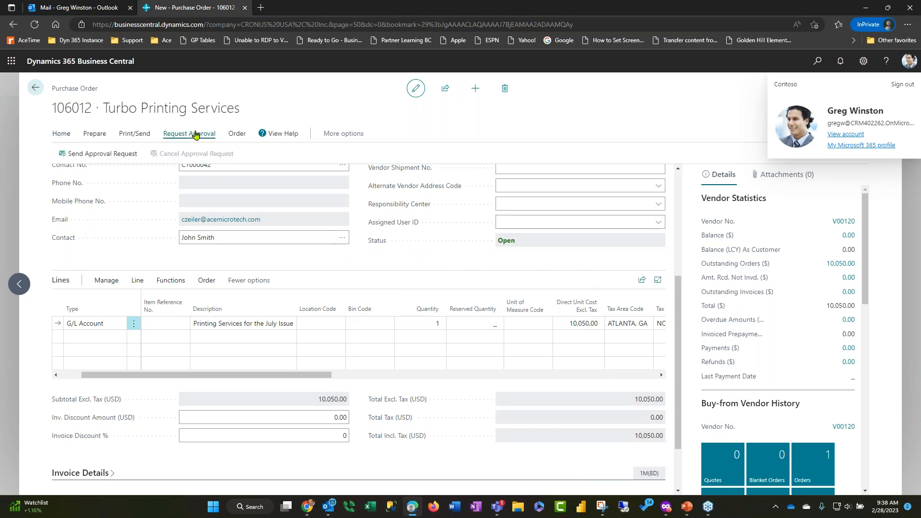
left_click(94, 154)
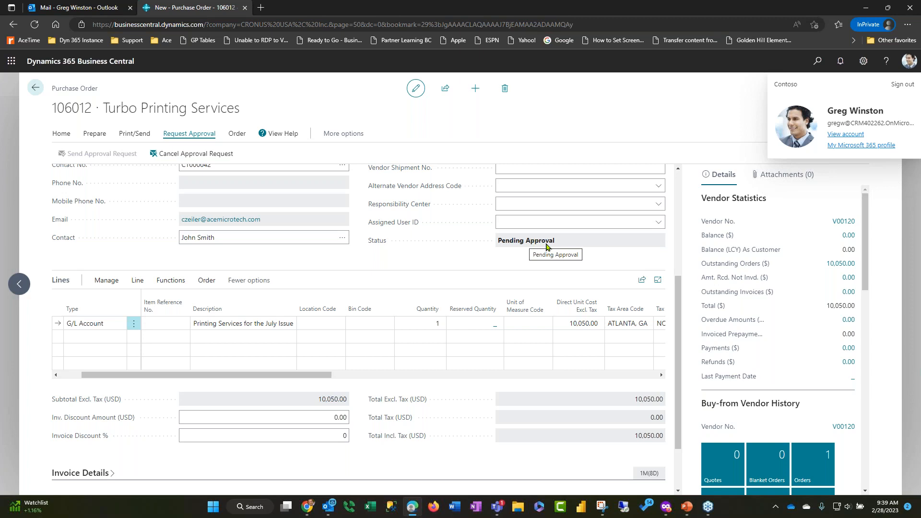
left_click(35, 88)
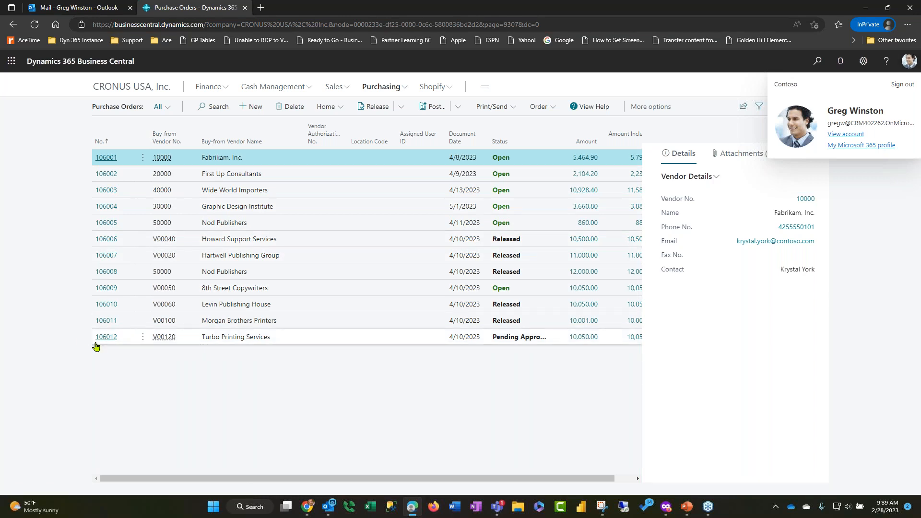
left_click(267, 342)
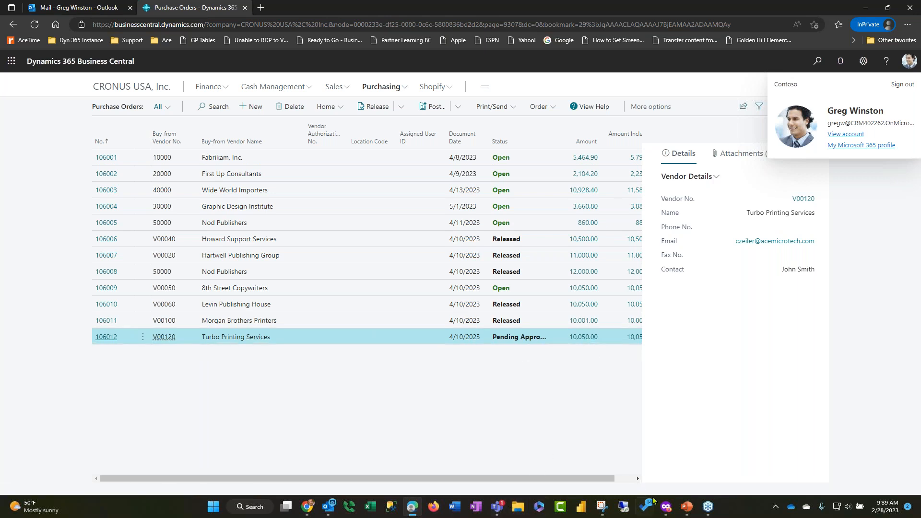
Switch to the approver's browser, check the Outlook inbox, and review the received and past approvals in Power Automate
left_click(666, 506)
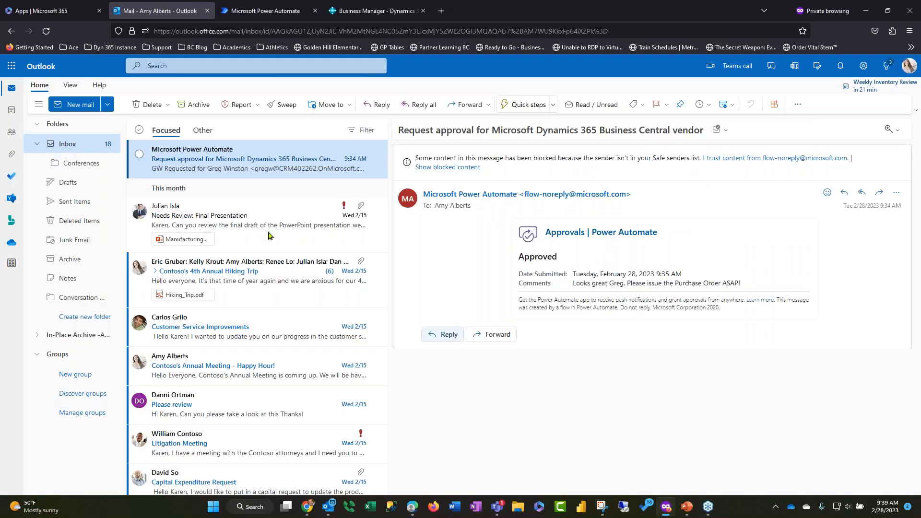
left_click(67, 144)
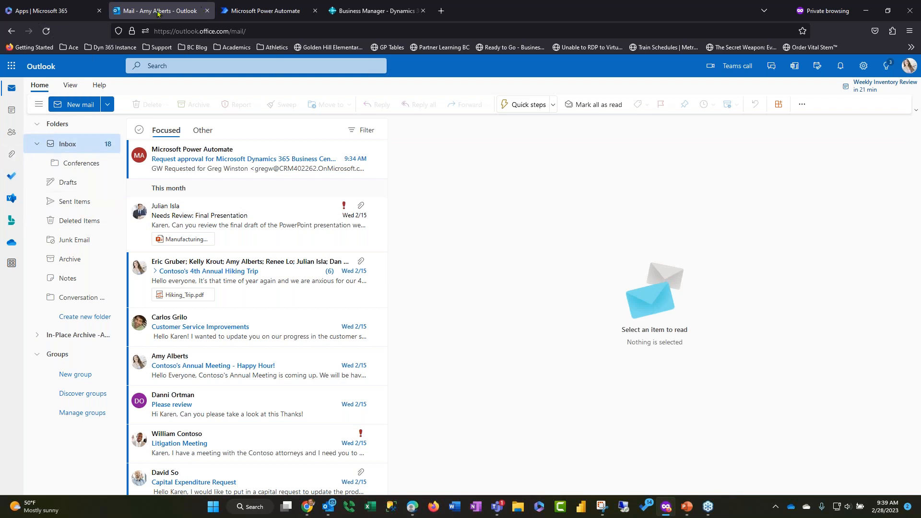
left_click(266, 11)
left_click(46, 130)
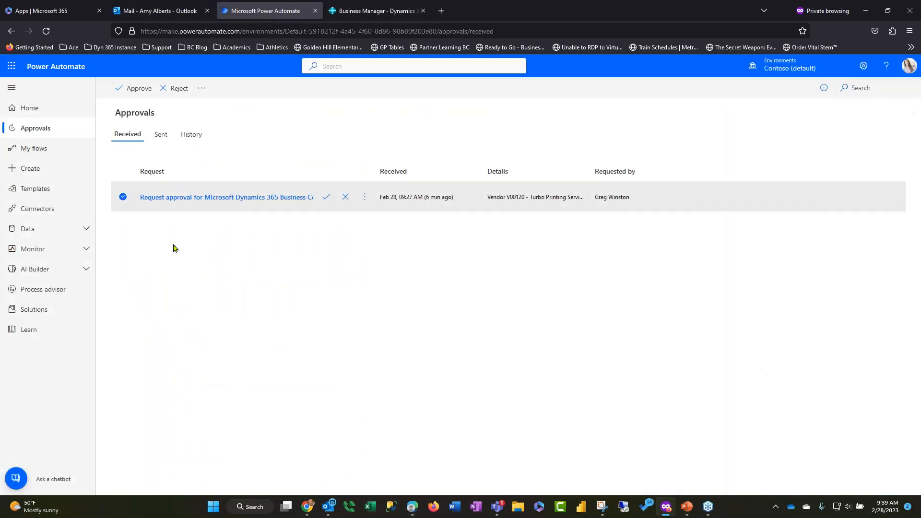
left_click(49, 128)
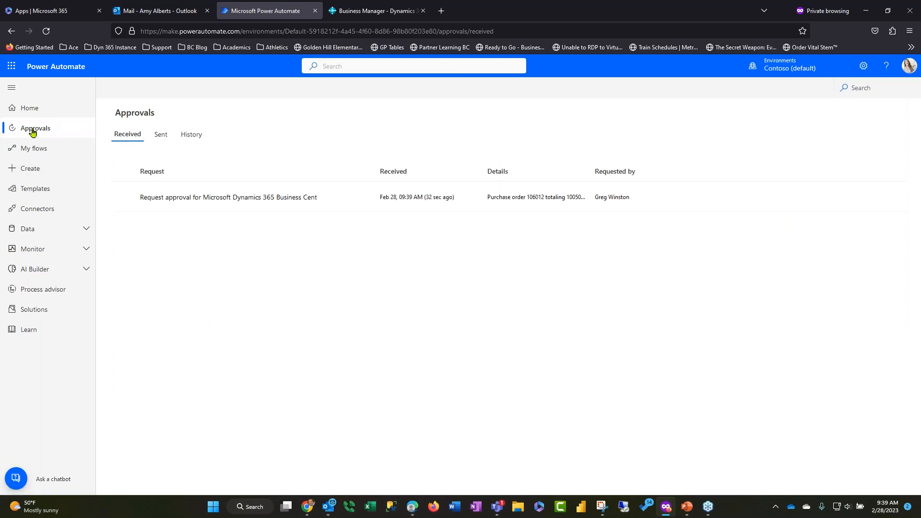
mouse_move(211, 204)
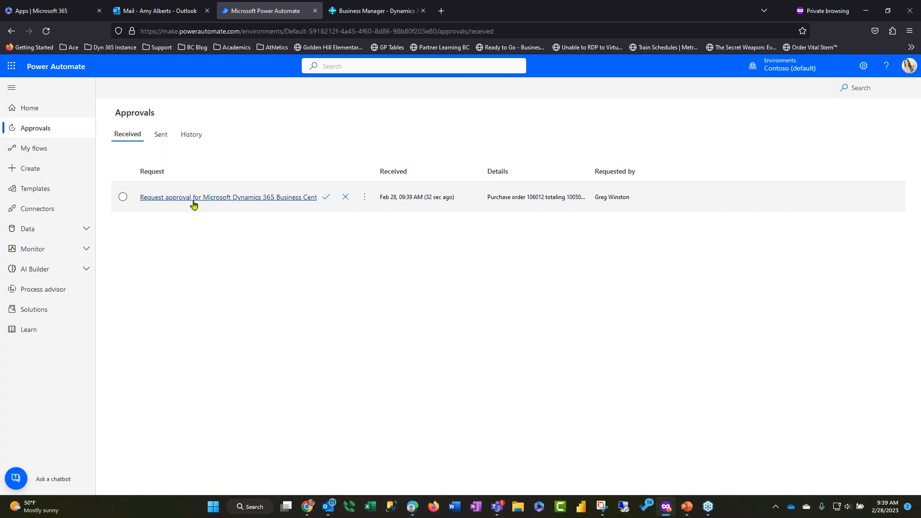
left_click(194, 135)
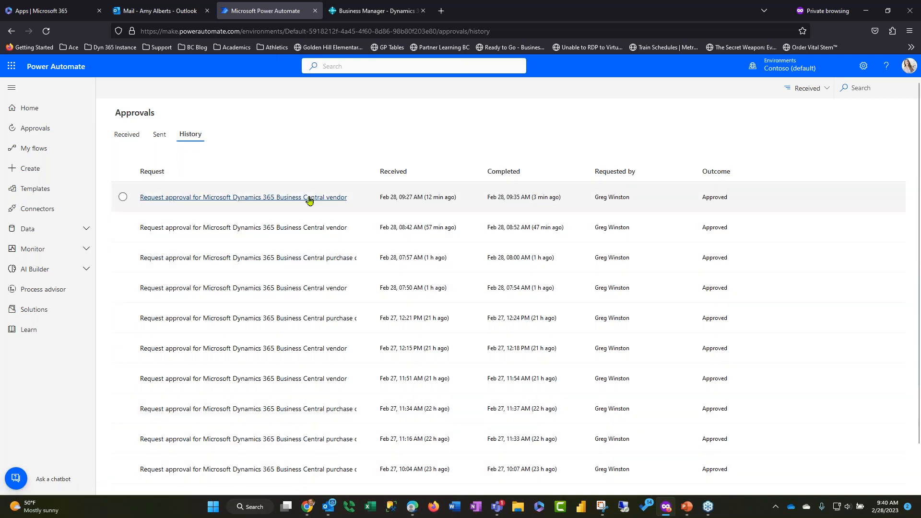
left_click(124, 137)
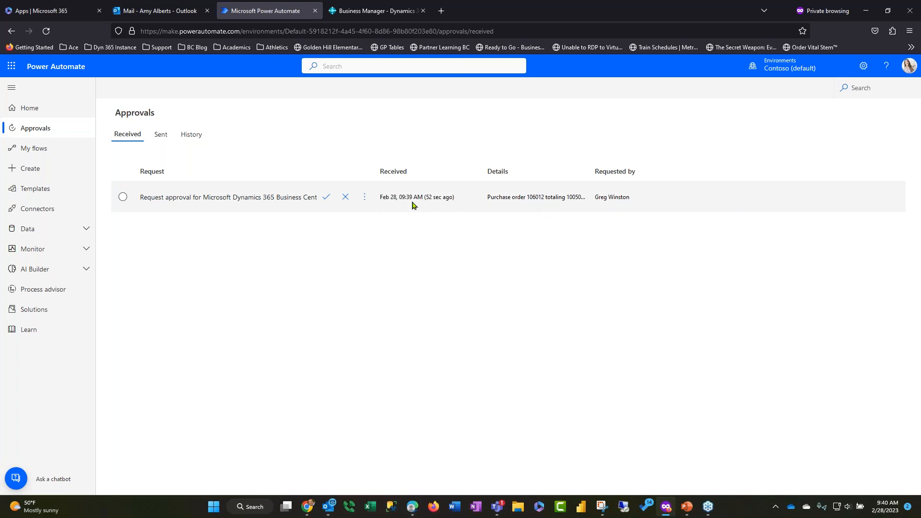
Open the received Turbo Printing Services purchase order request and follow its View Purchase Orders link to Business Central
left_click(237, 198)
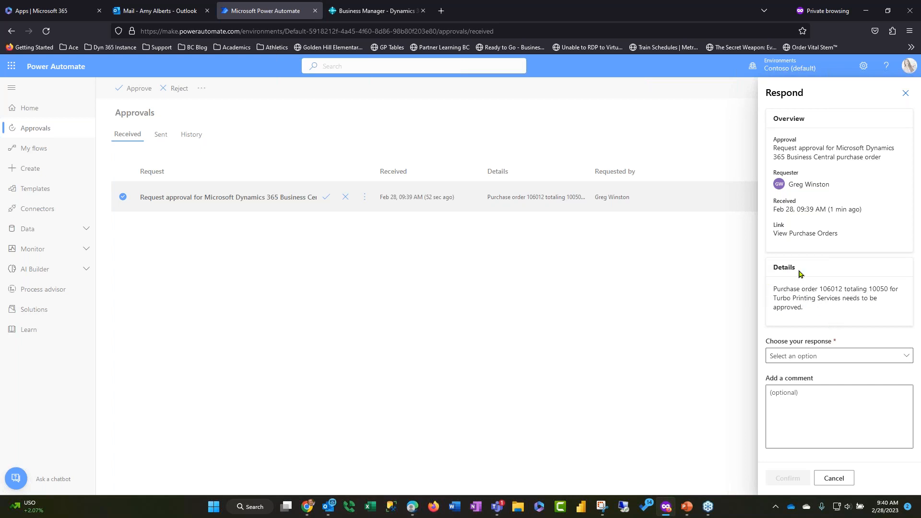
left_click(806, 237)
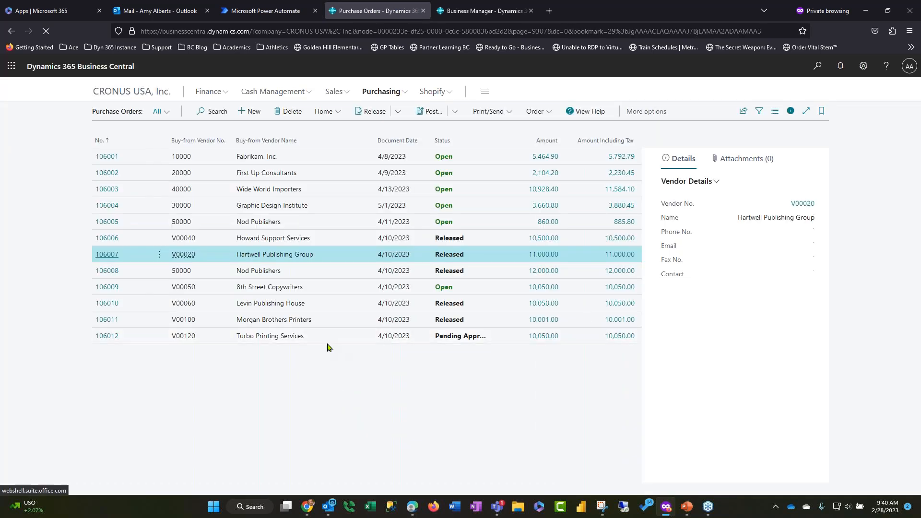
Review the pending Turbo Printing Services purchase order, close its page and return to the approval request in Power Automate
left_click(322, 337)
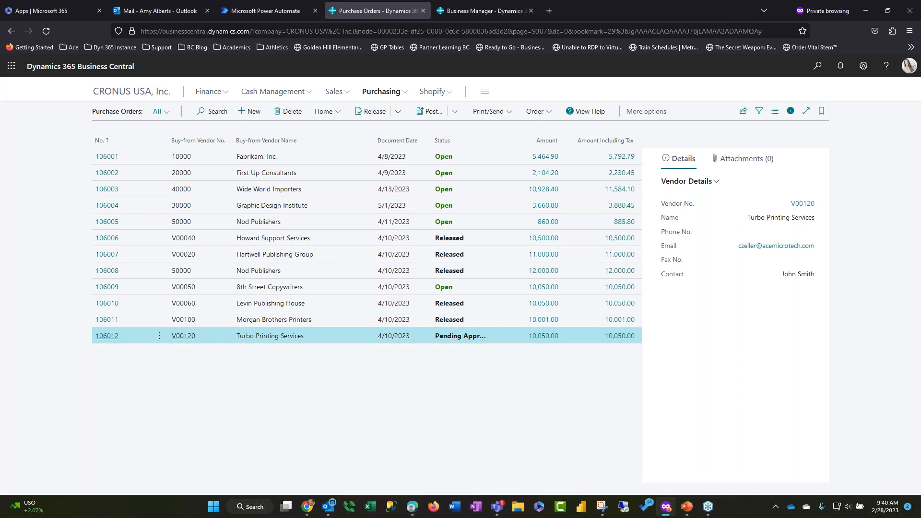
left_click(107, 337)
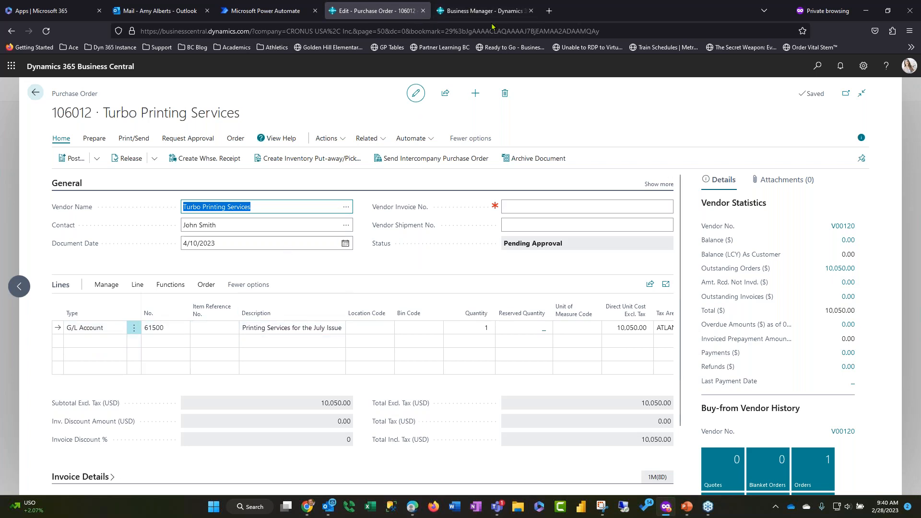
left_click(424, 10)
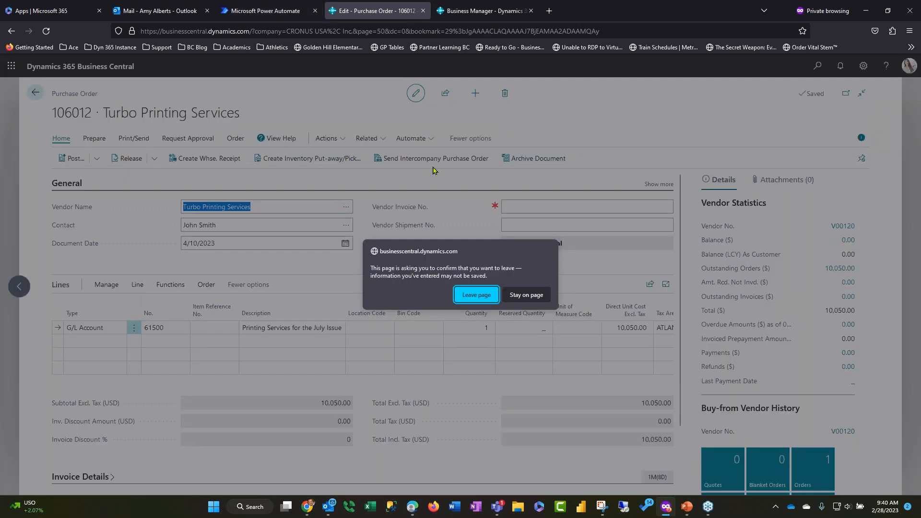
left_click(483, 290)
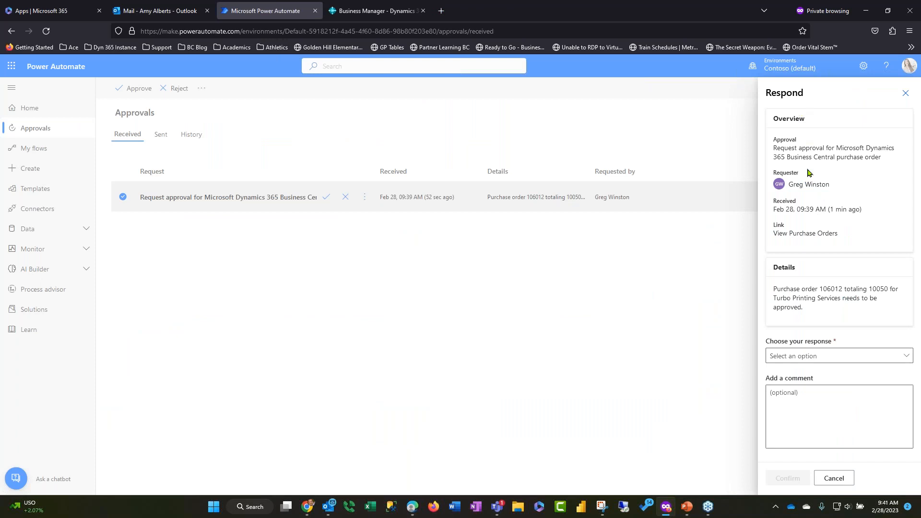
Approve the purchase order request with the comment "Looks good. Please send to Vendor." and close the response
left_click(832, 356)
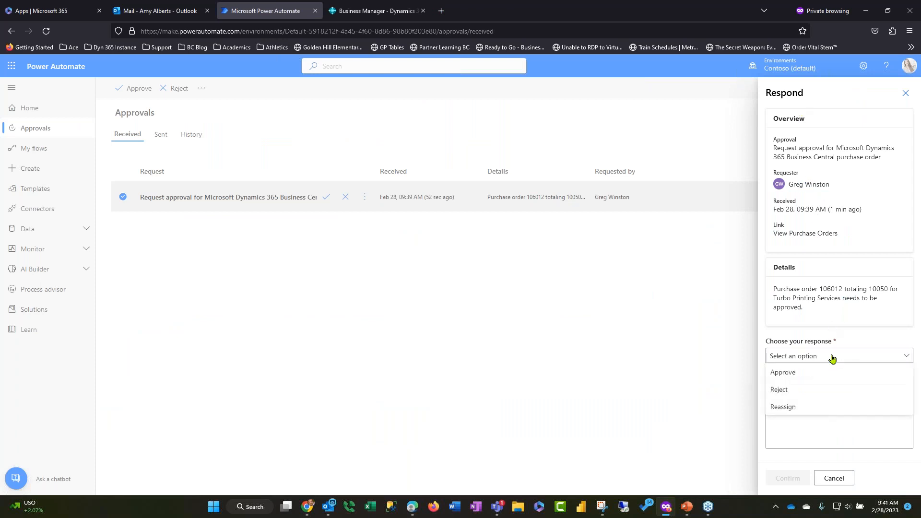
left_click(802, 376)
left_click(812, 395)
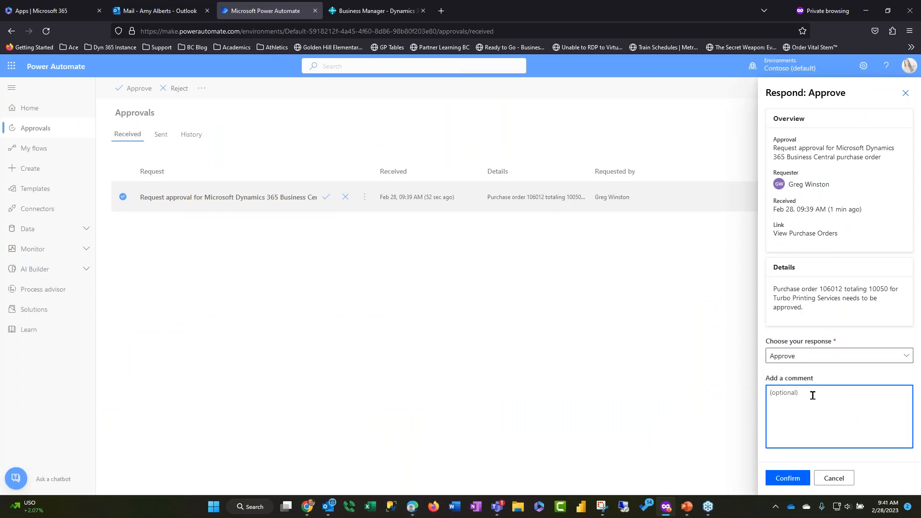
type("Lo")
left_click(781, 478)
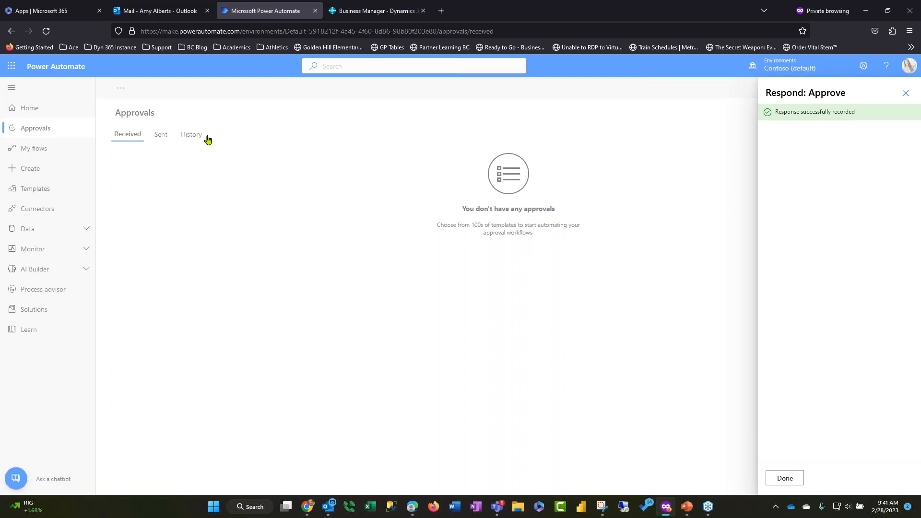
left_click(360, 214)
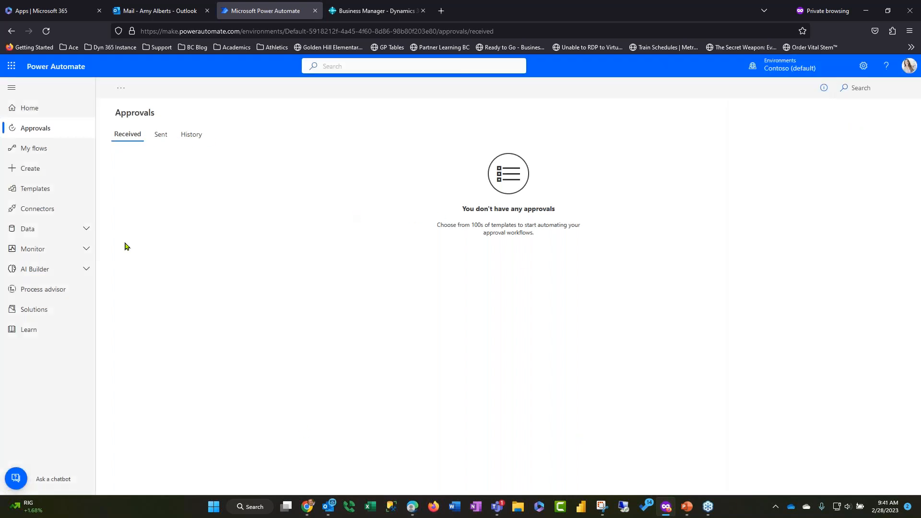
Check the approver's Outlook inbox, switch to the requester's browser, and read the purchase order approval email with its comments
left_click(170, 12)
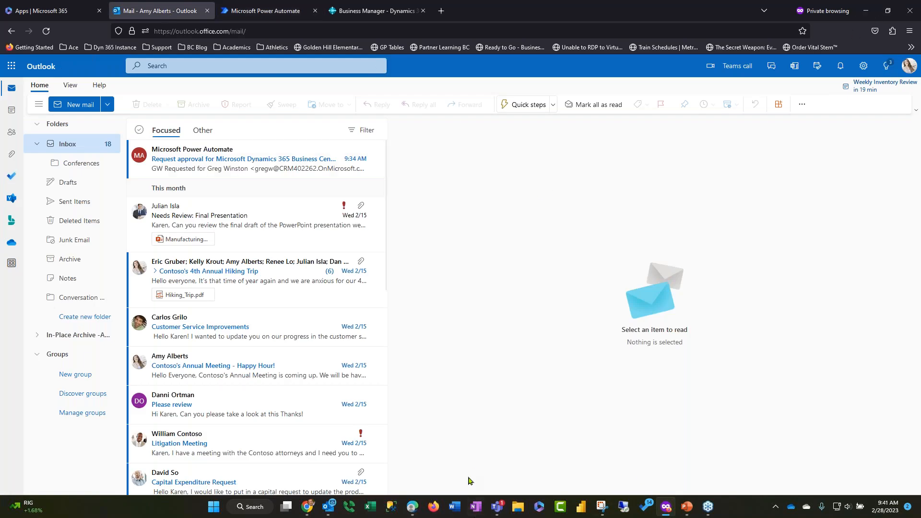
left_click(411, 508)
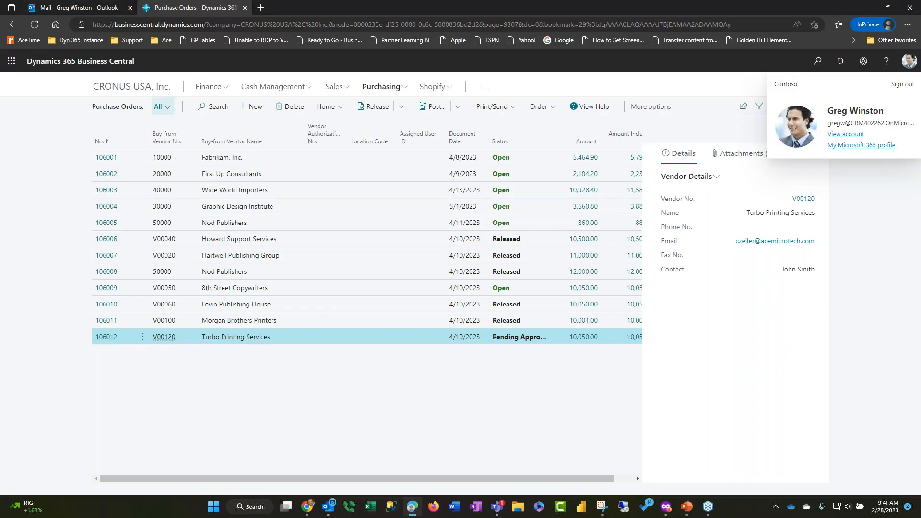
left_click(102, 10)
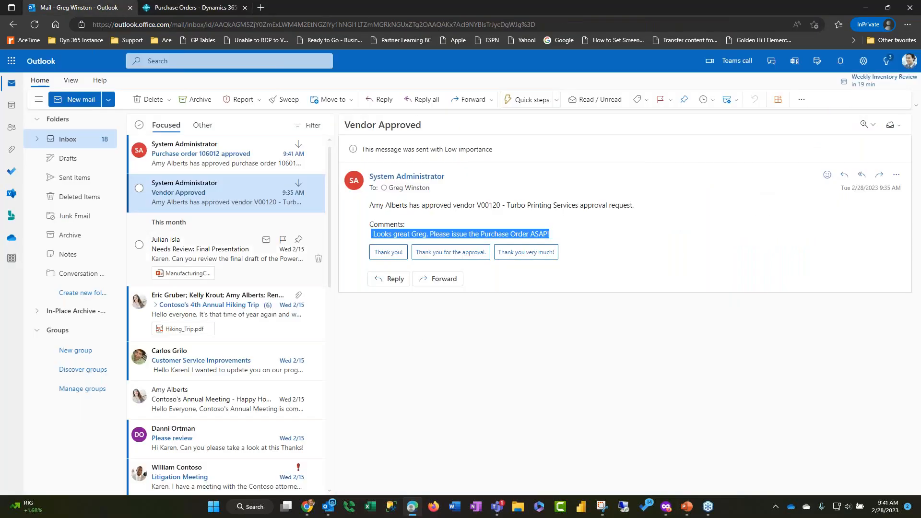
left_click(228, 165)
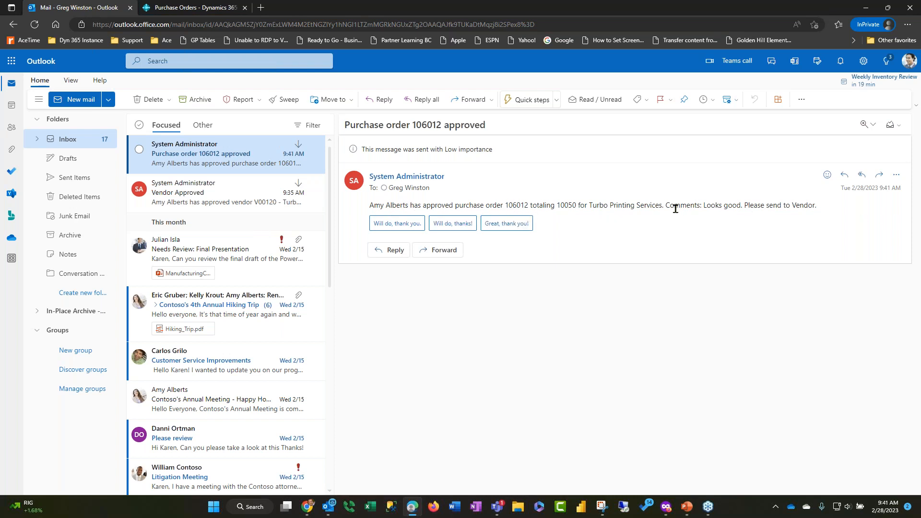
left_click_drag(665, 207, 821, 212)
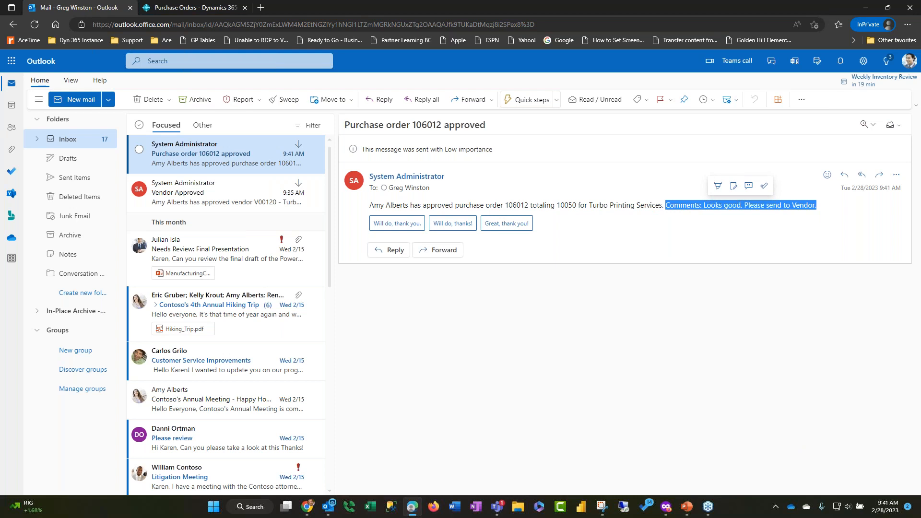
Return to Business Central, open the Turbo Printing Services purchase order and check its Status field
left_click(196, 9)
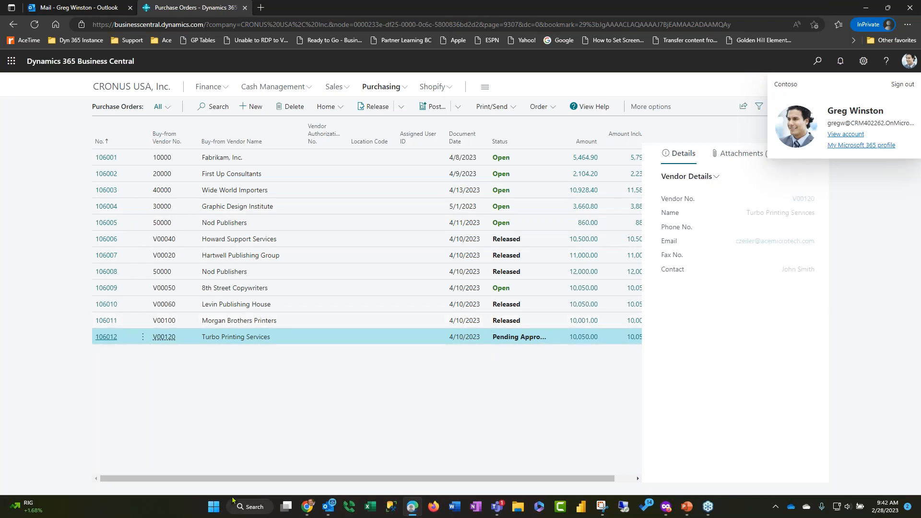
left_click(107, 338)
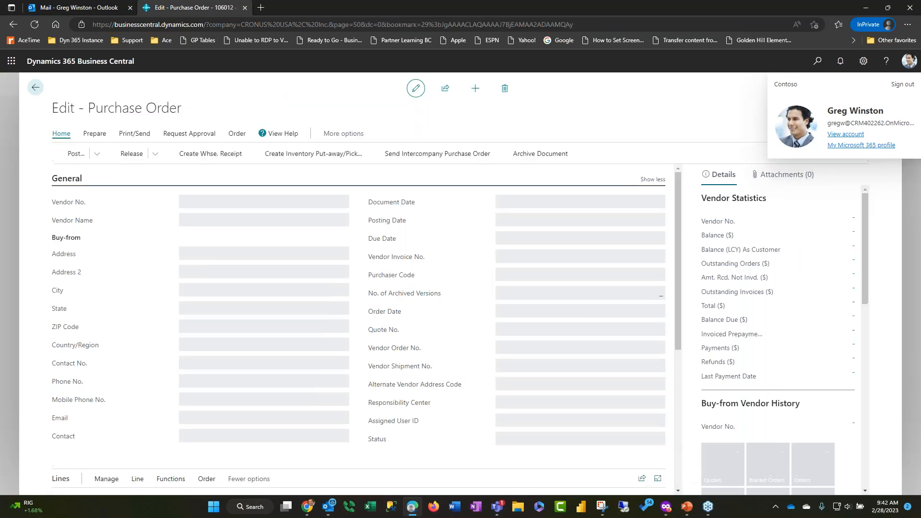
scroll(616, 338, "down", 3)
scroll(553, 405, "up", 2)
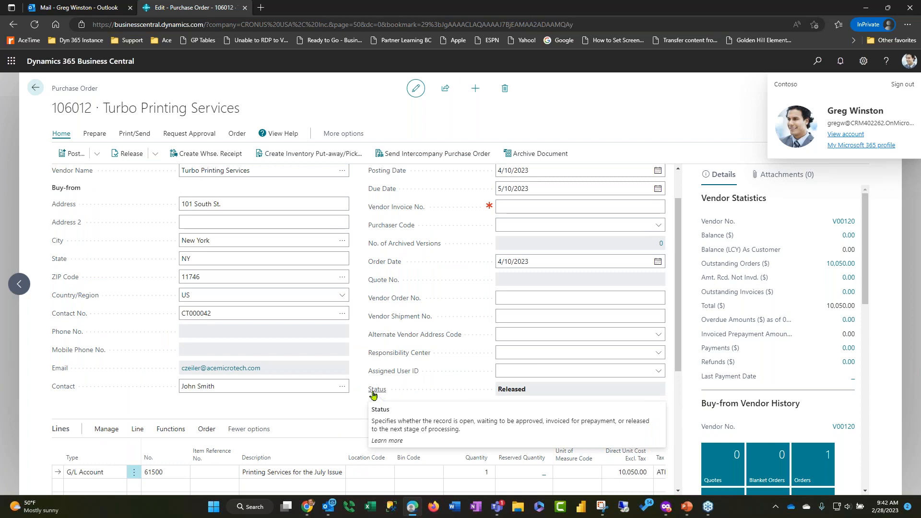
Send the purchase order document with Email set to Yes (Prompt for Settings) and a PDF attachment
left_click(134, 134)
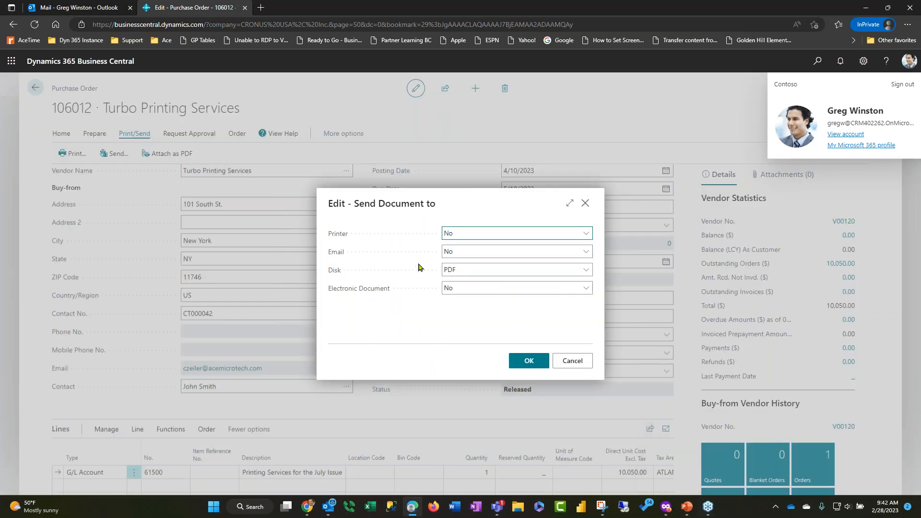
left_click(456, 249)
left_click(470, 273)
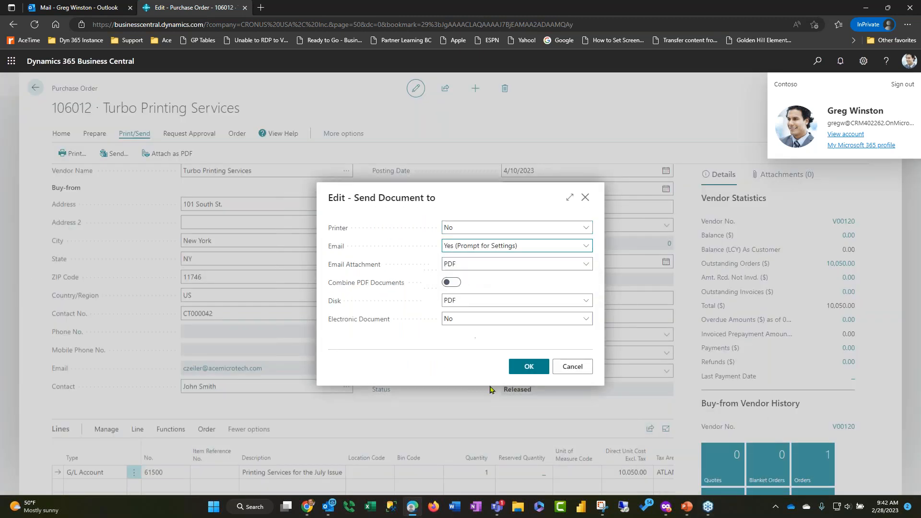
left_click(533, 368)
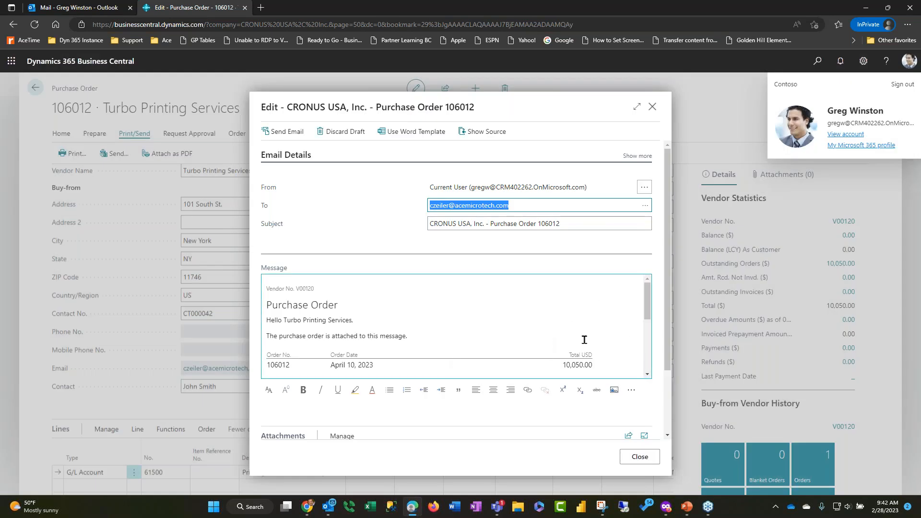
Review the drafted purchase order email and attachments, send it to the vendor, and return to the purchase order list
scroll(609, 316, "down", 1)
scroll(418, 358, "down", 1)
scroll(379, 345, "up", 3)
left_click(287, 131)
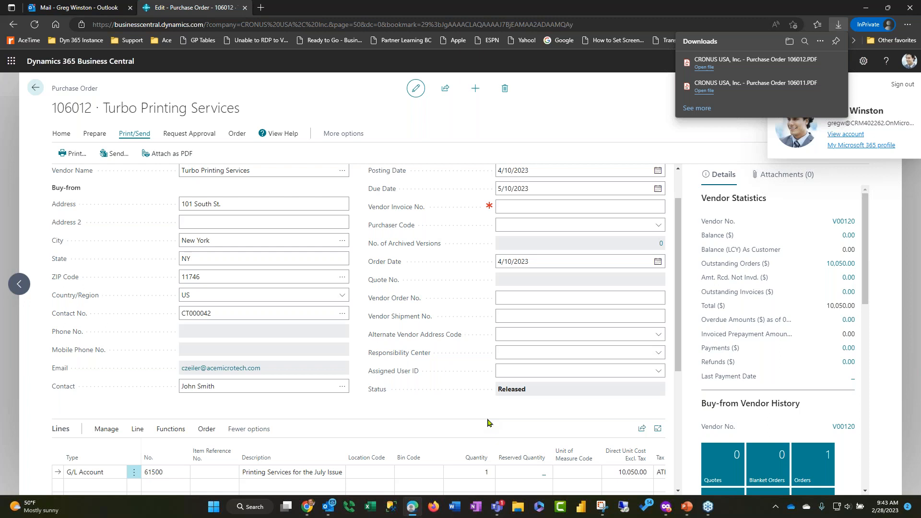
left_click(787, 154)
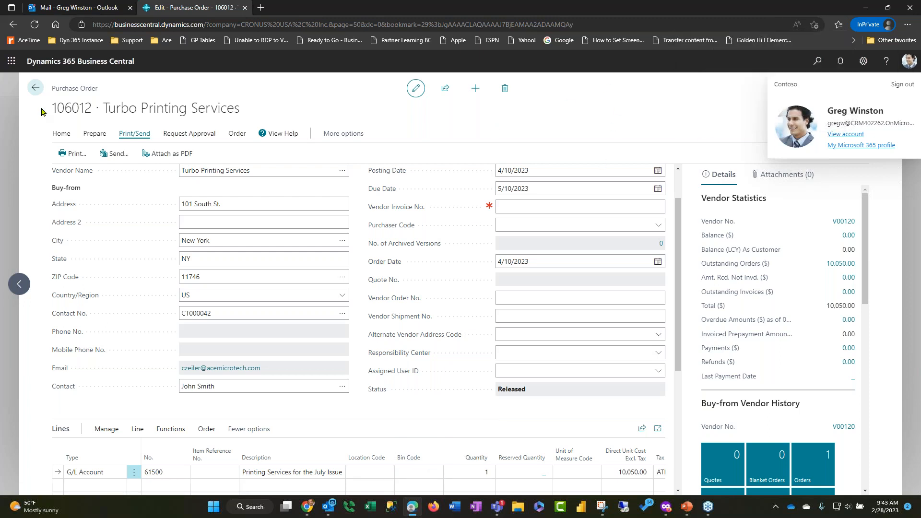
left_click(35, 88)
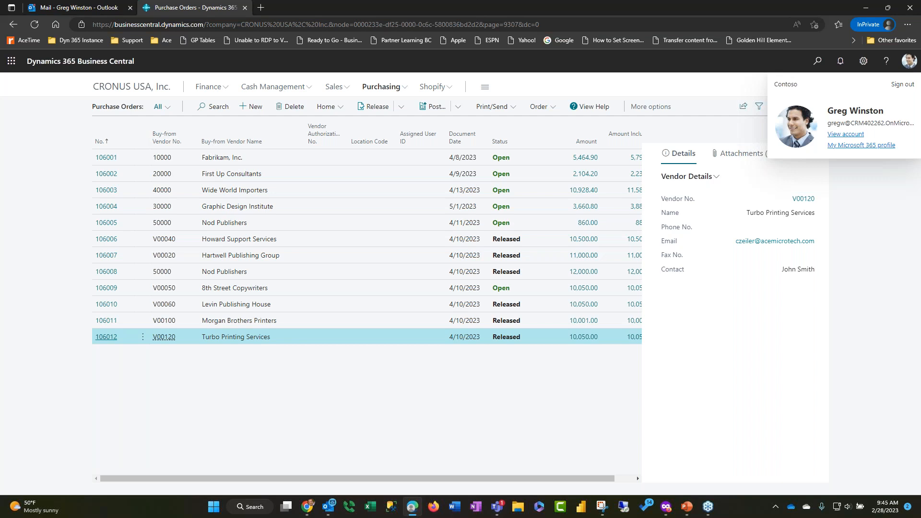
Open the Turbo Printing Services vendor card from the vendor list and set its IRS 1099 Code to NEC-01
left_click(383, 91)
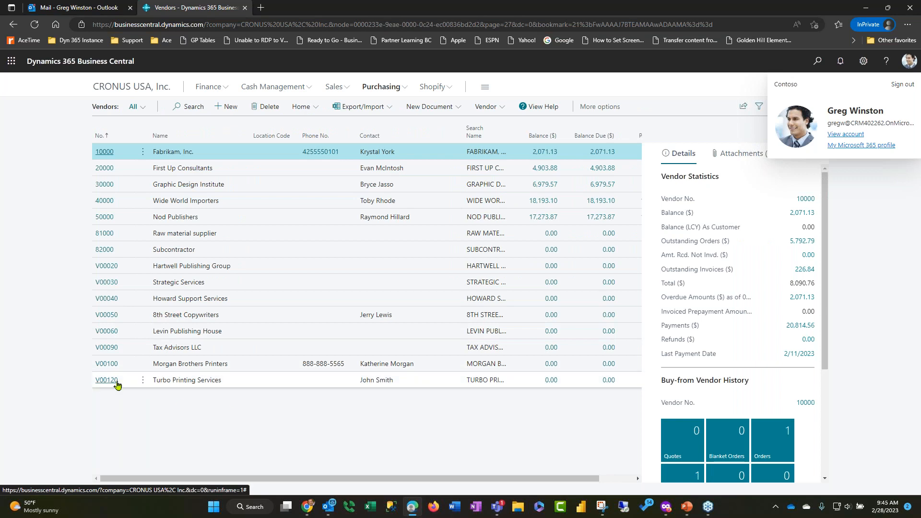
left_click(101, 383)
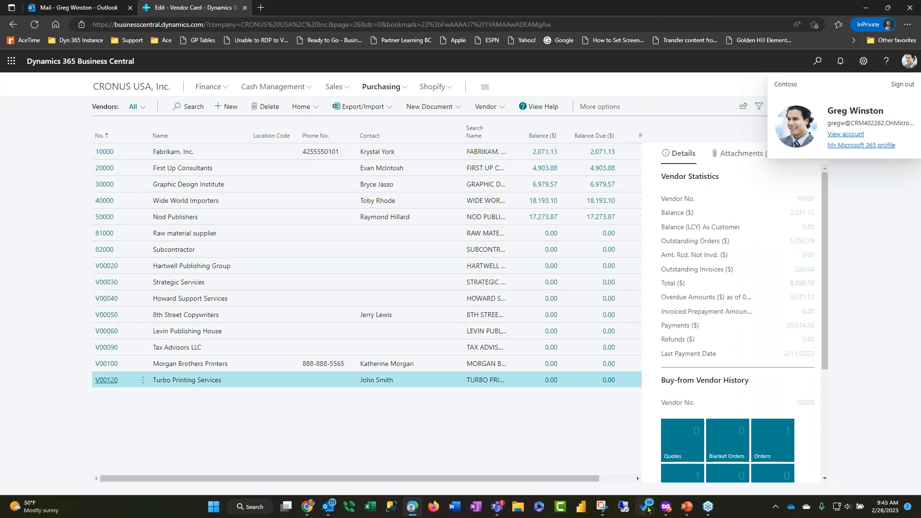
scroll(603, 356, "down", 8)
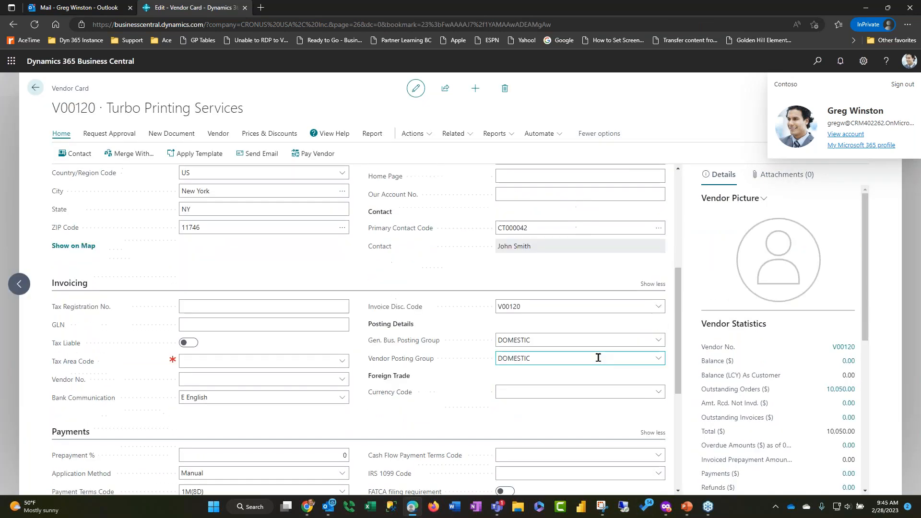
scroll(557, 374, "down", 1)
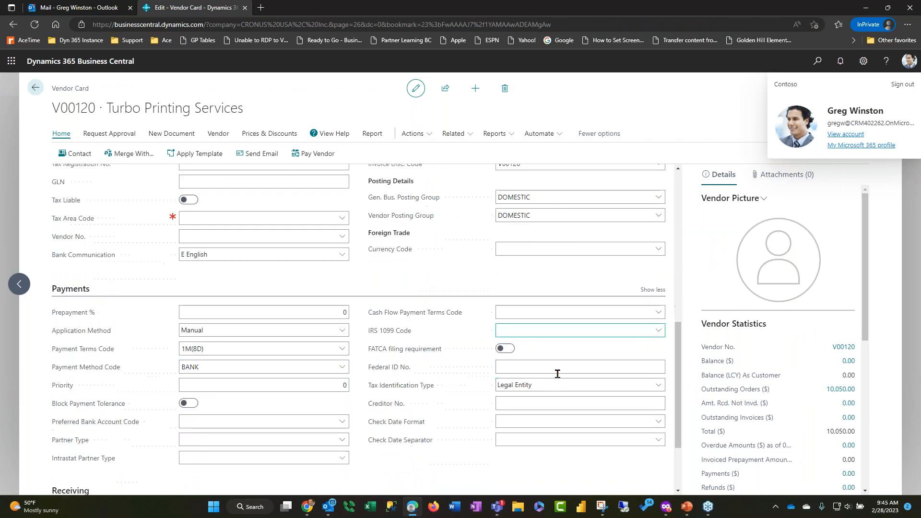
left_click(659, 327)
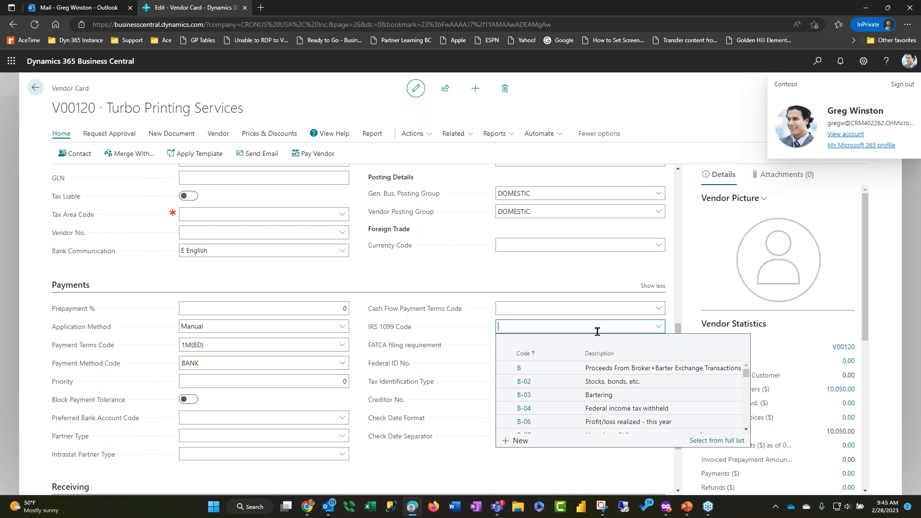
type("nec-01")
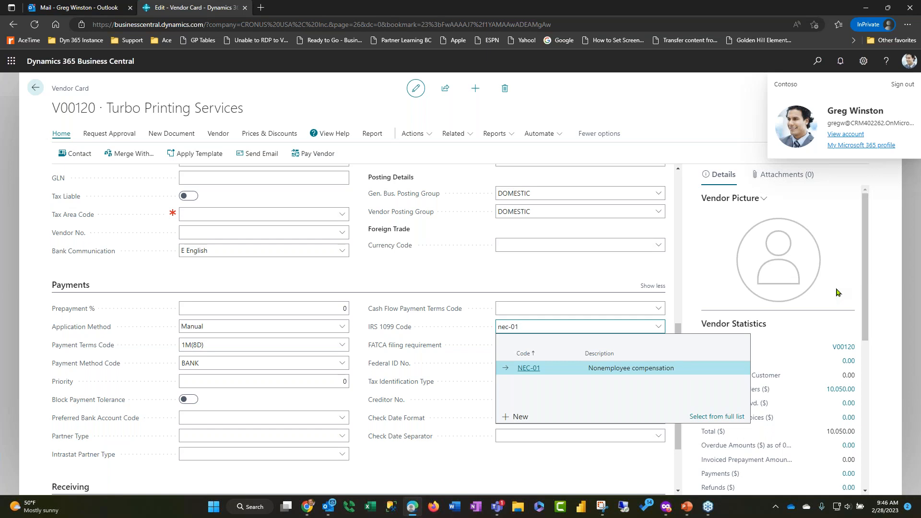
left_click(513, 281)
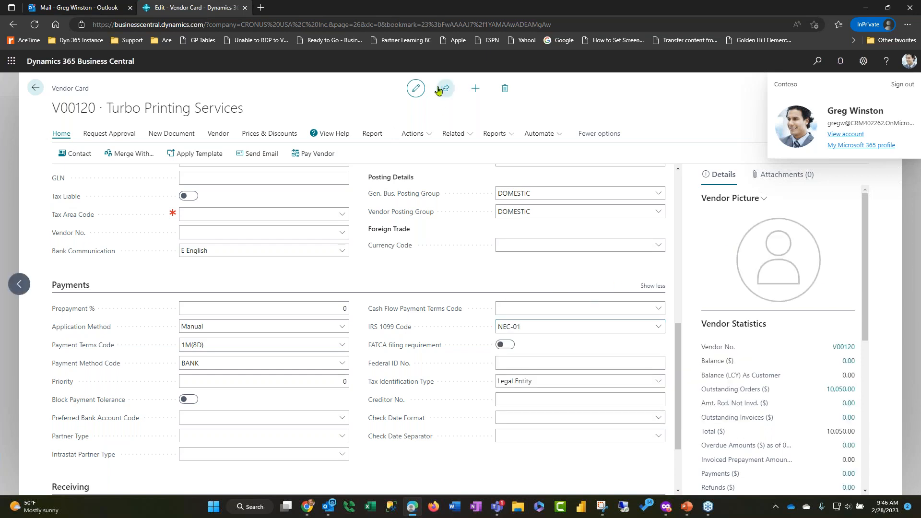
Close the vendor card and go back to the CRONUS USA, Inc. home page
left_click(417, 92)
left_click(34, 88)
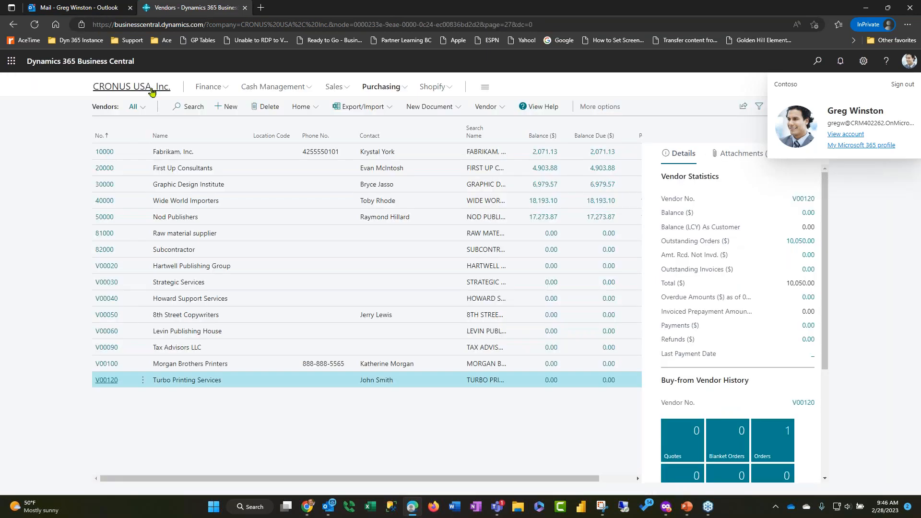
left_click(153, 89)
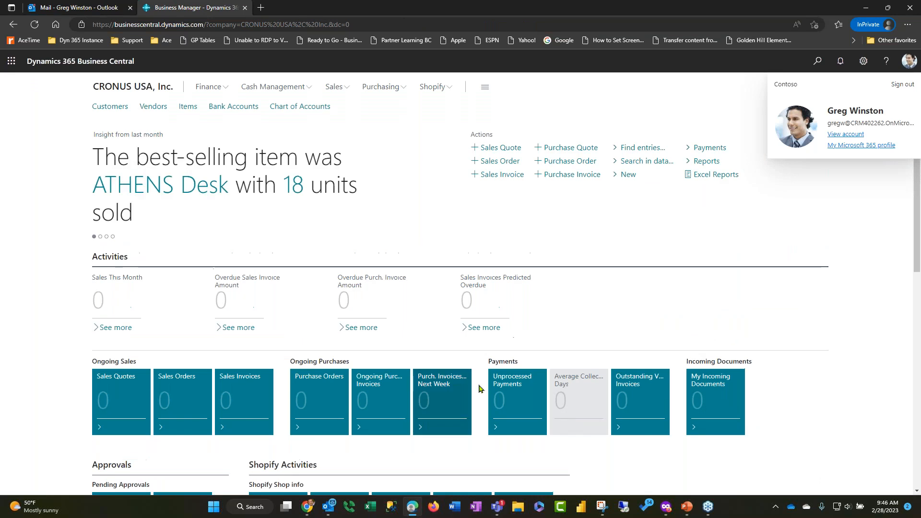